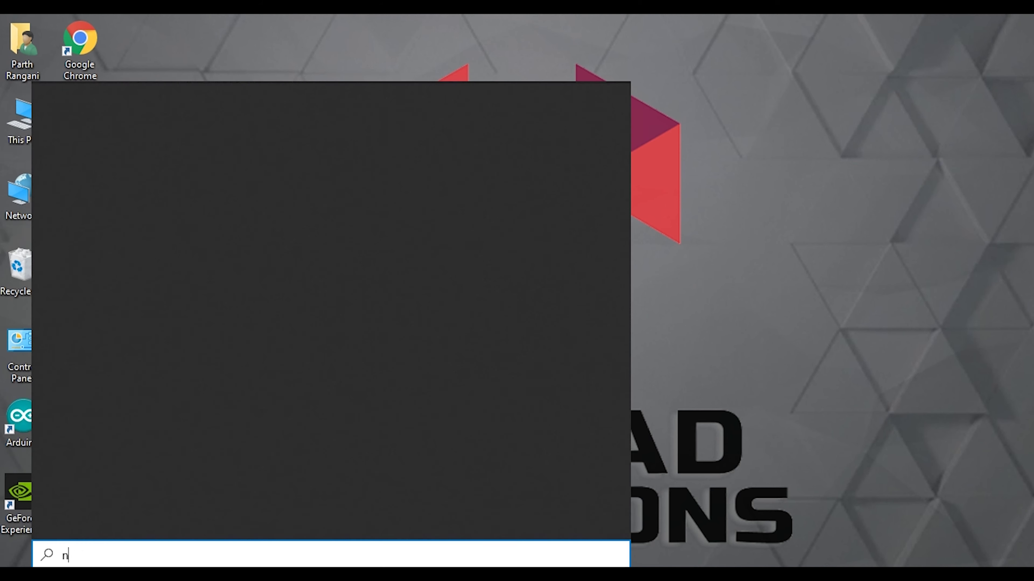
# Launch NX 10 and check the history of recently opened parts.
pyautogui.press('Return')
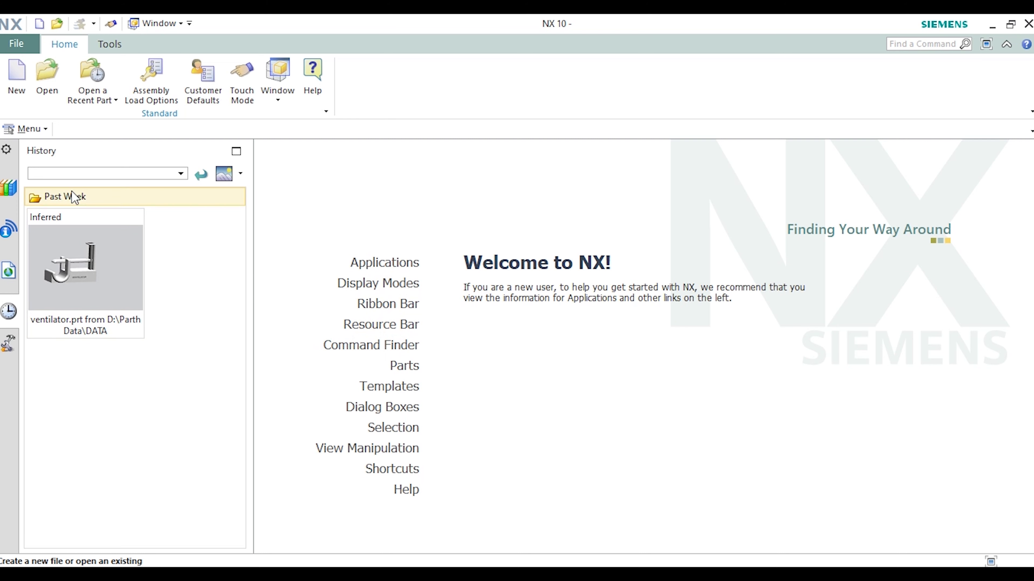
pyautogui.doubleClick(49, 154)
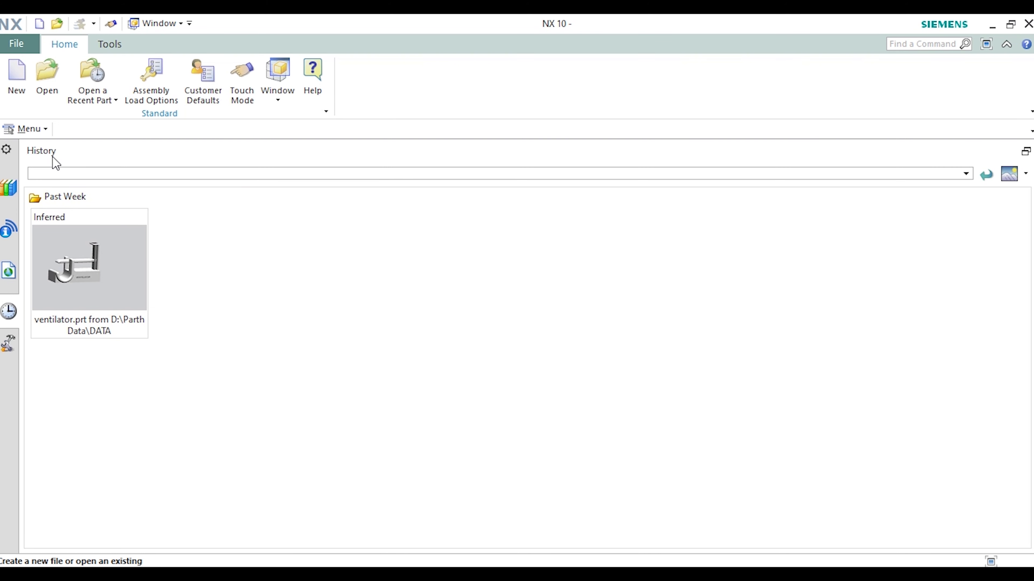
pyautogui.doubleClick(53, 157)
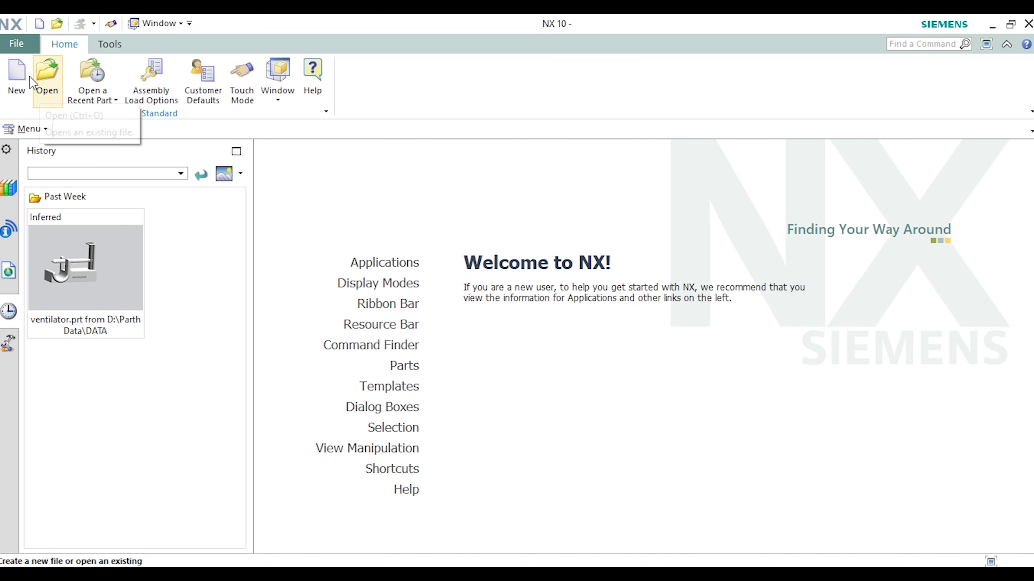
# Start a new file from the Model template with the units set to Millimeters.
pyautogui.click(21, 78)
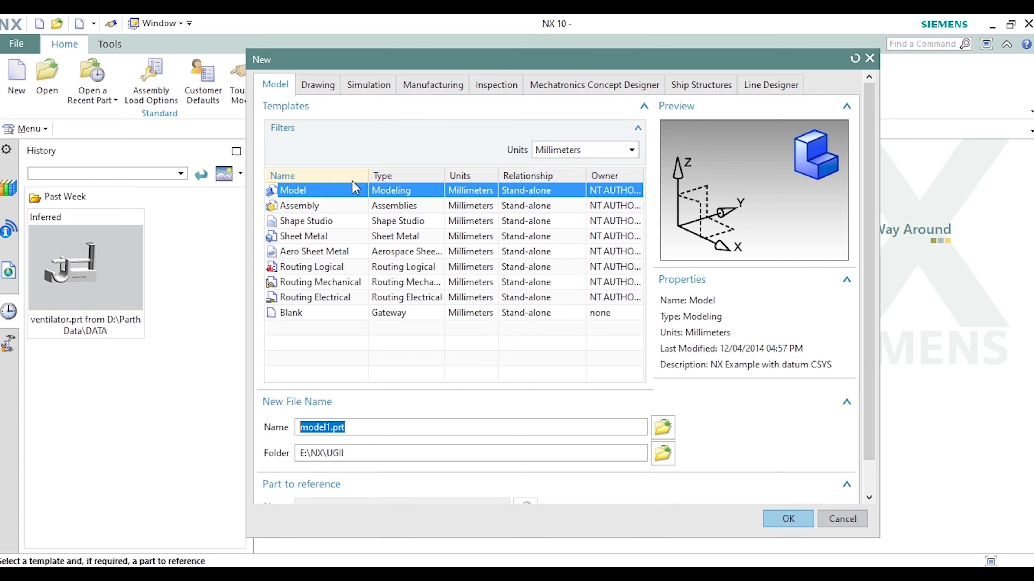
pyautogui.click(342, 191)
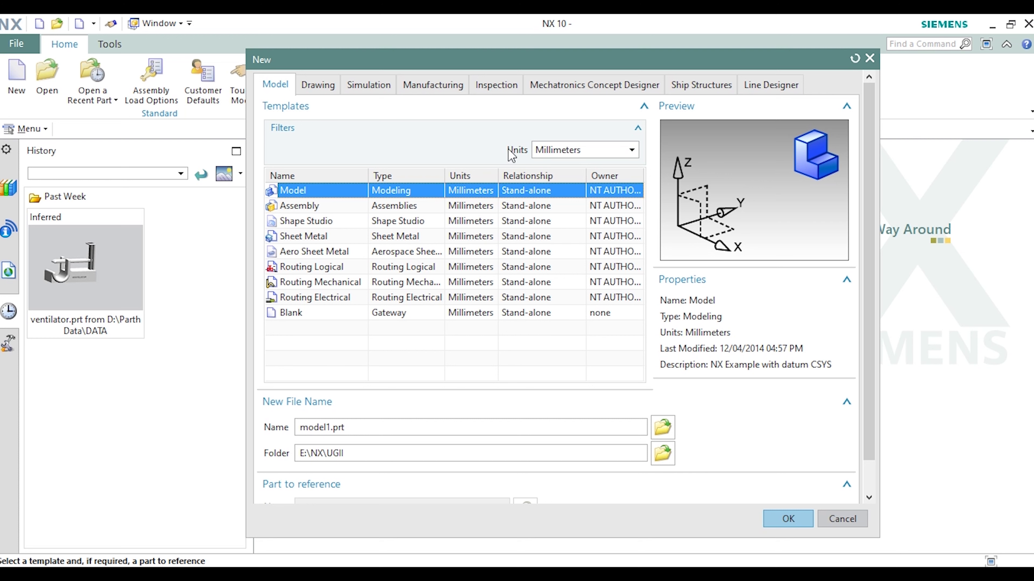
pyautogui.click(558, 150)
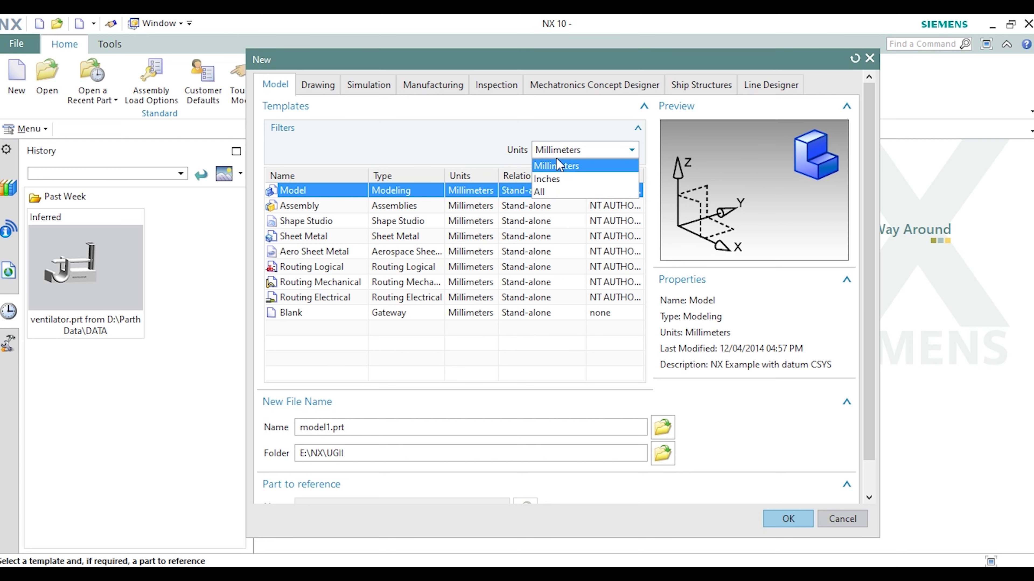
pyautogui.click(561, 179)
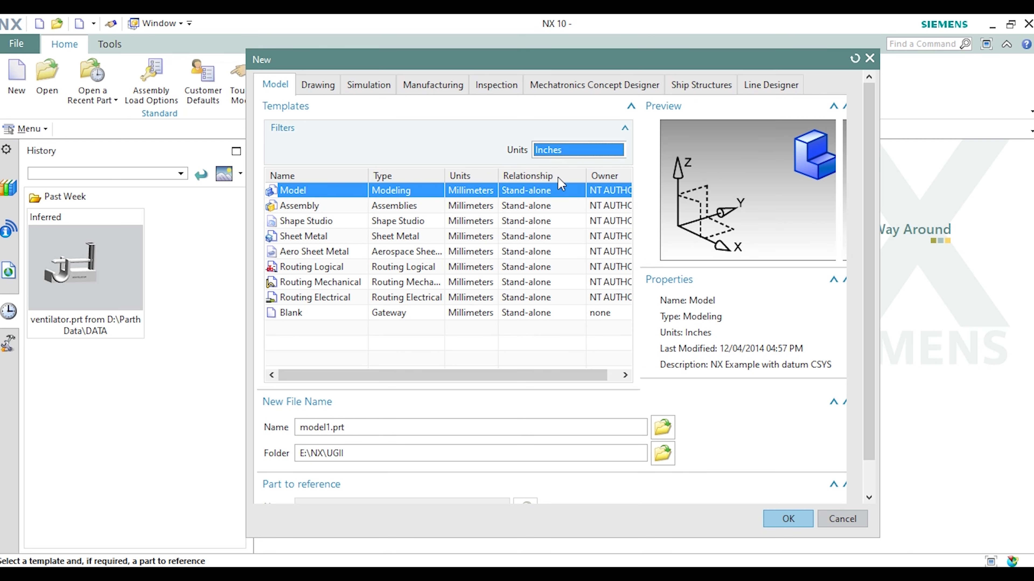
pyautogui.click(560, 151)
pyautogui.click(561, 165)
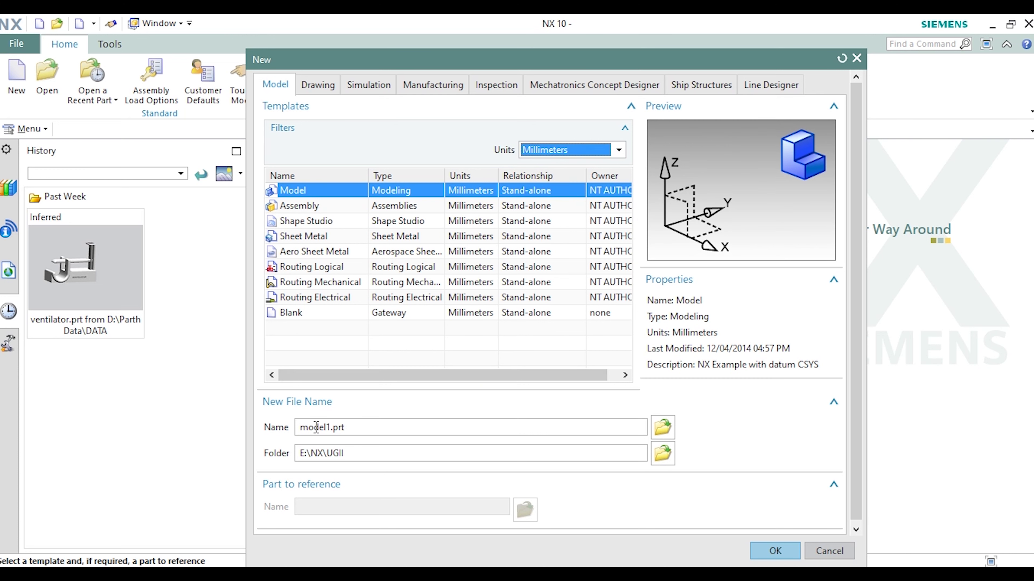
# Name the new file part 1.prt, set its folder to E:\ and create it.
pyautogui.doubleClick(315, 427)
pyautogui.write('part')
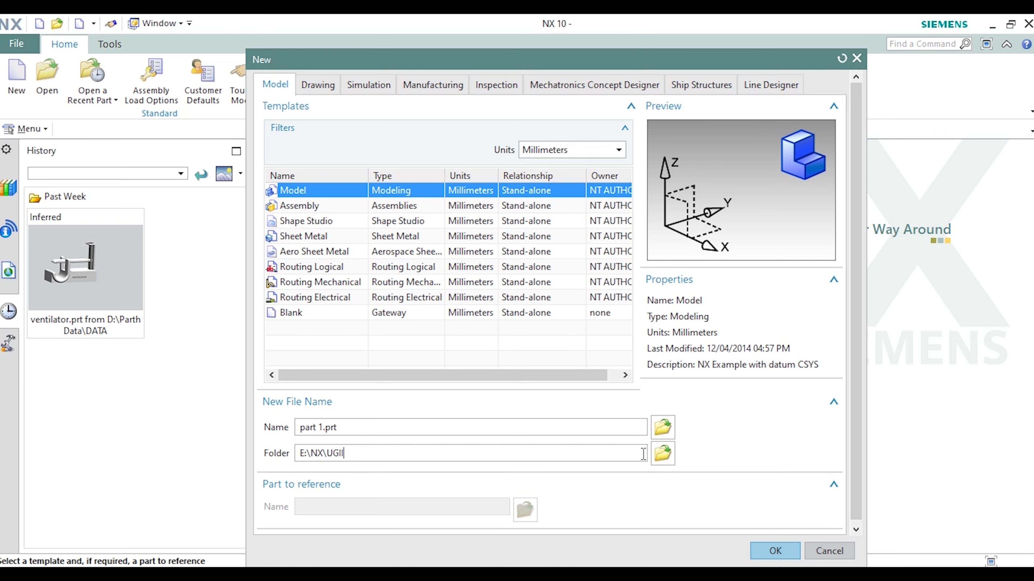
pyautogui.click(663, 458)
pyautogui.click(451, 317)
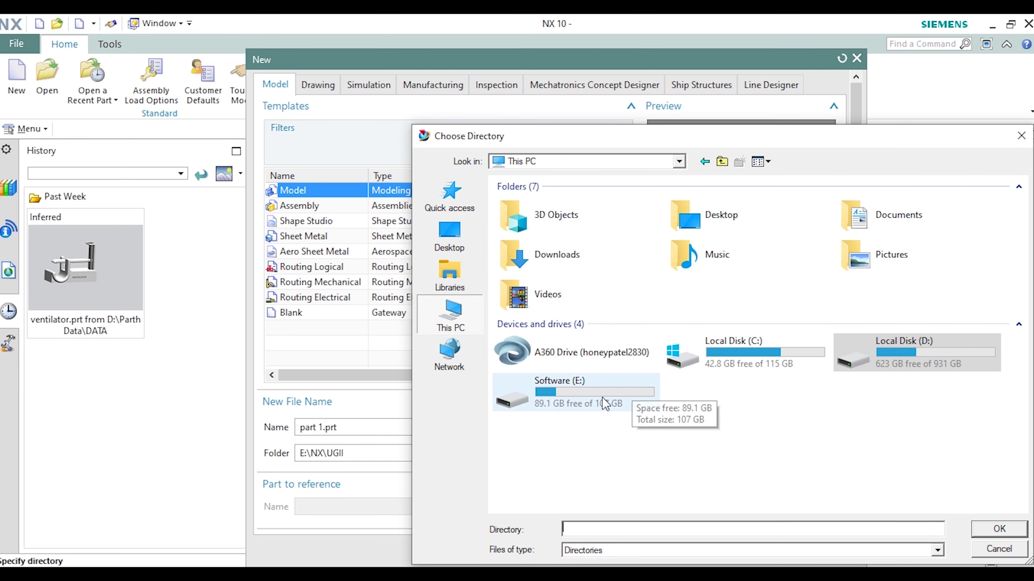
pyautogui.doubleClick(573, 403)
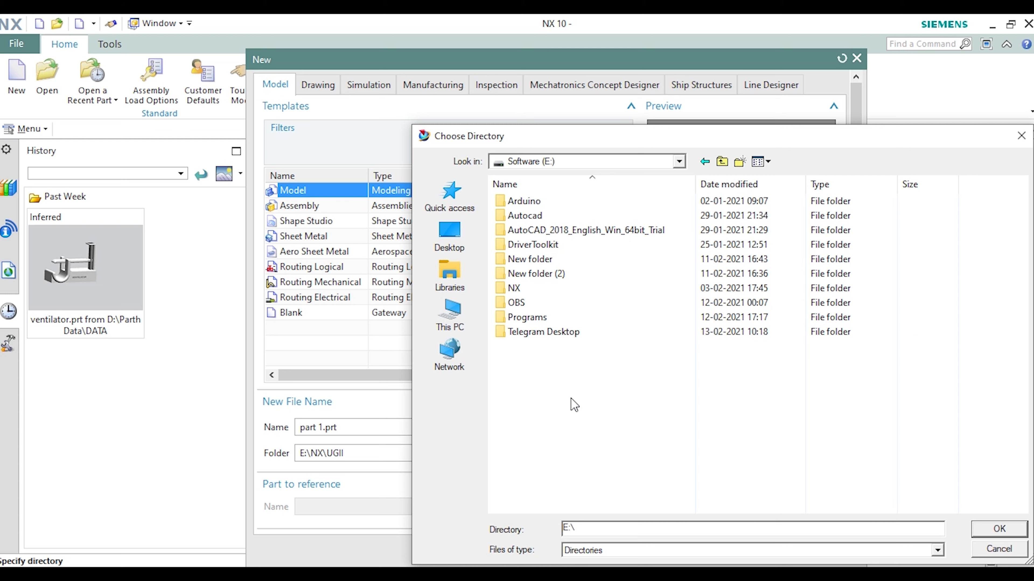
pyautogui.click(998, 529)
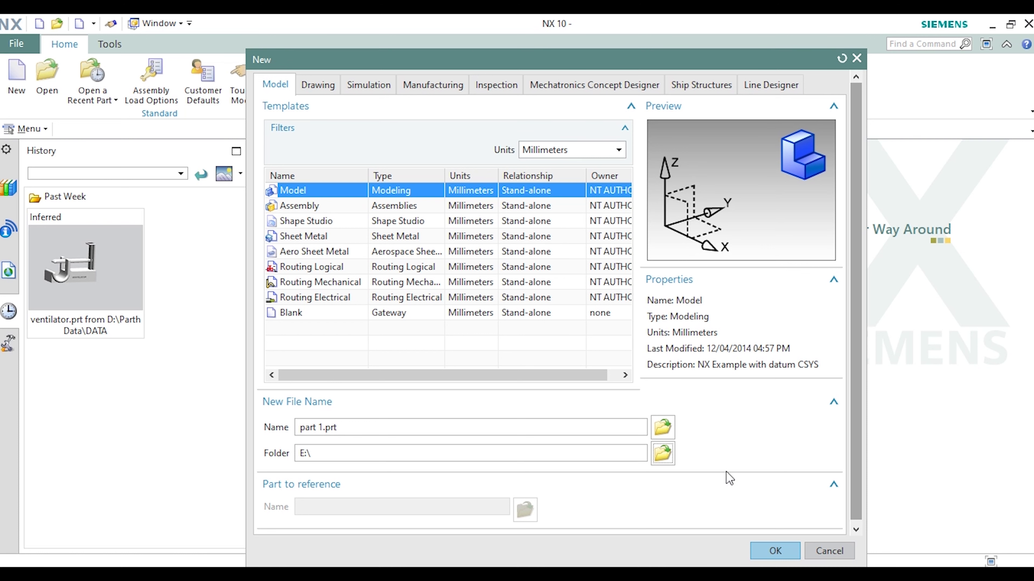
pyautogui.click(775, 552)
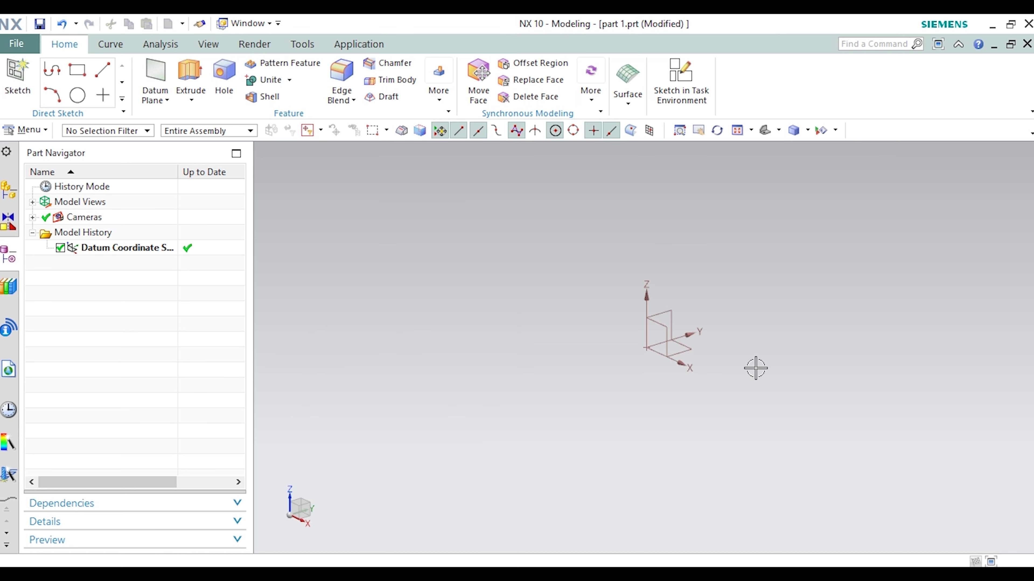
# Create a sketch in the task environment on the default horizontal XY plane, using the On Plane type and Inferred plane method.
pyautogui.keyDown('shift'); pyautogui.moveTo(755, 369); pyautogui.dragTo(653, 369, button='middle'); pyautogui.keyUp('shift')
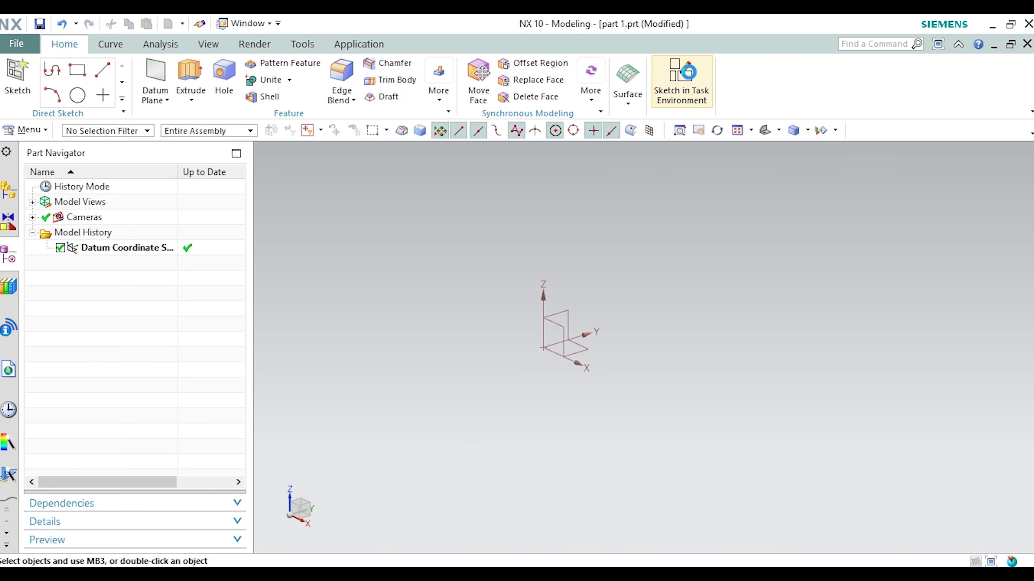
pyautogui.click(680, 81)
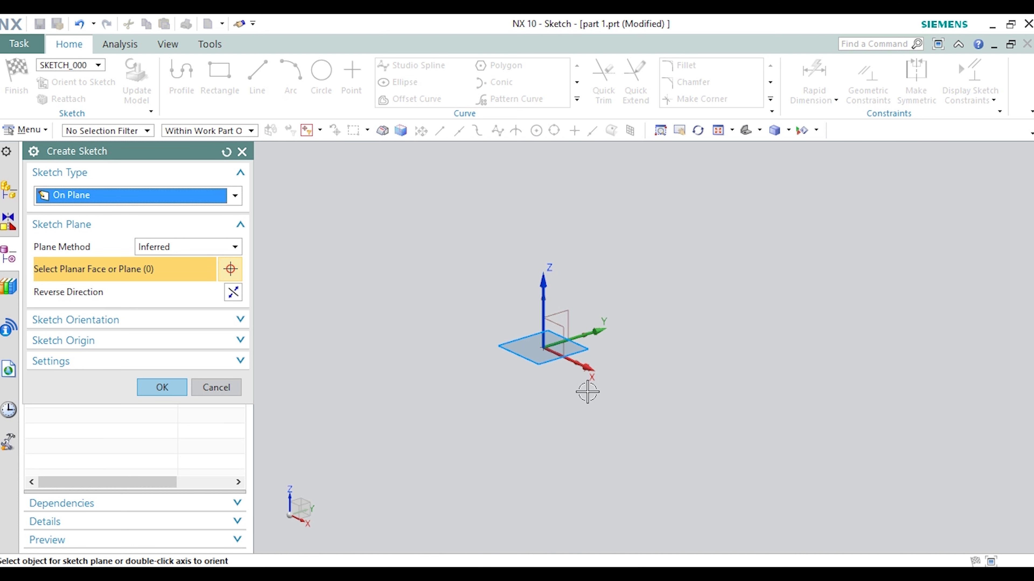
pyautogui.click(179, 391)
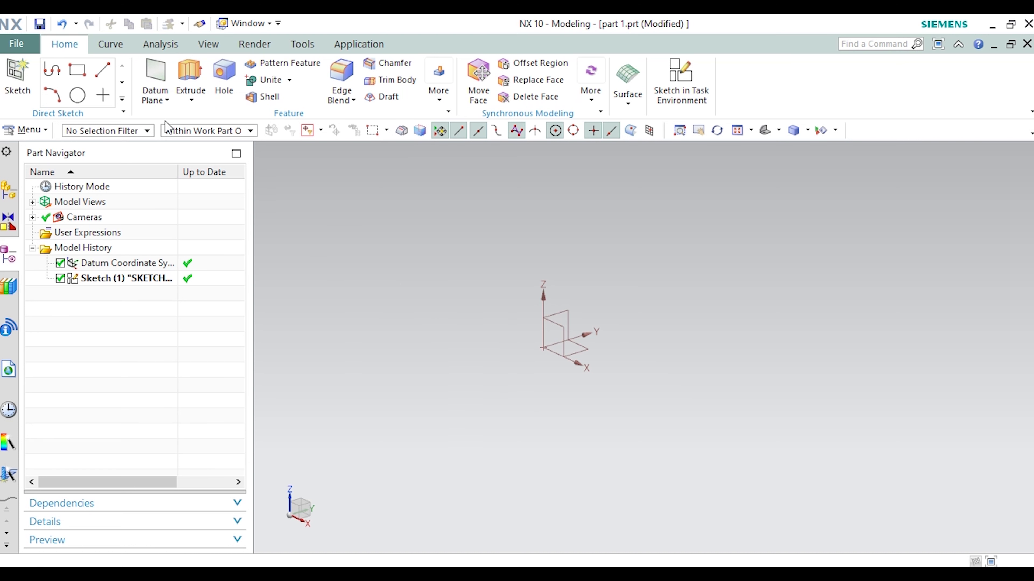
# Examine the plane types offered by the Datum Plane command without creating a plane.
pyautogui.click(162, 105)
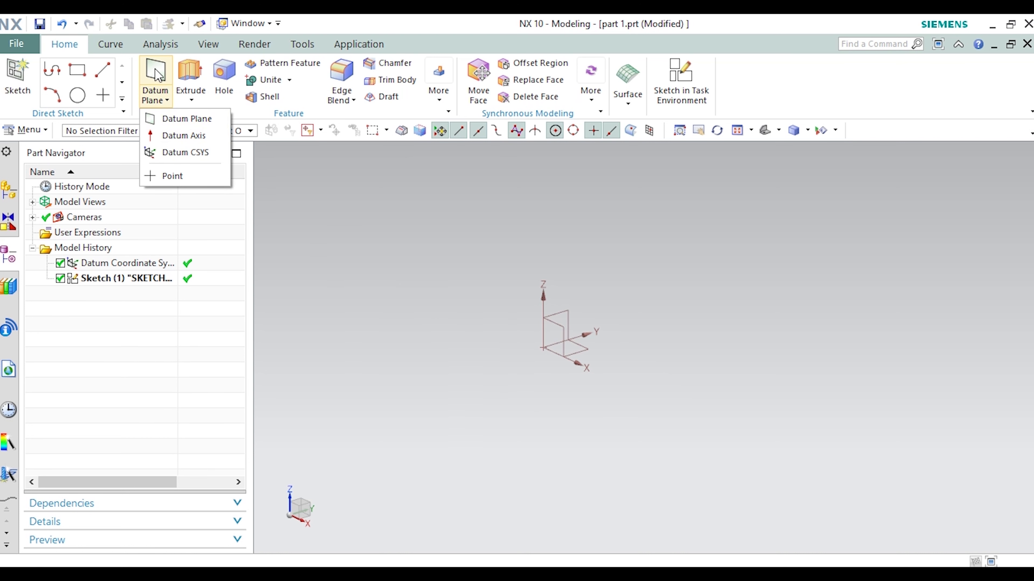
pyautogui.click(162, 119)
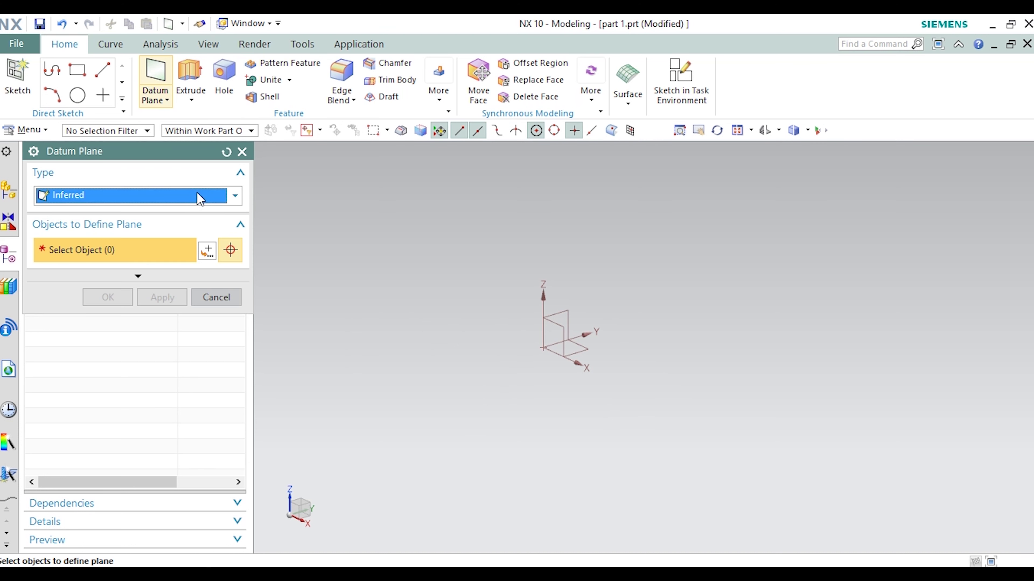
pyautogui.click(235, 196)
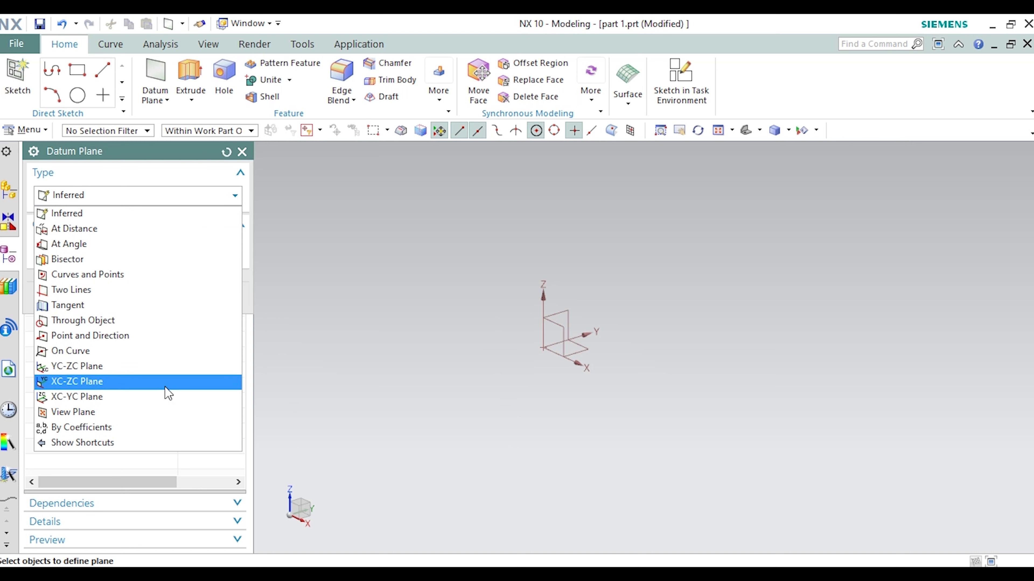
pyautogui.click(243, 152)
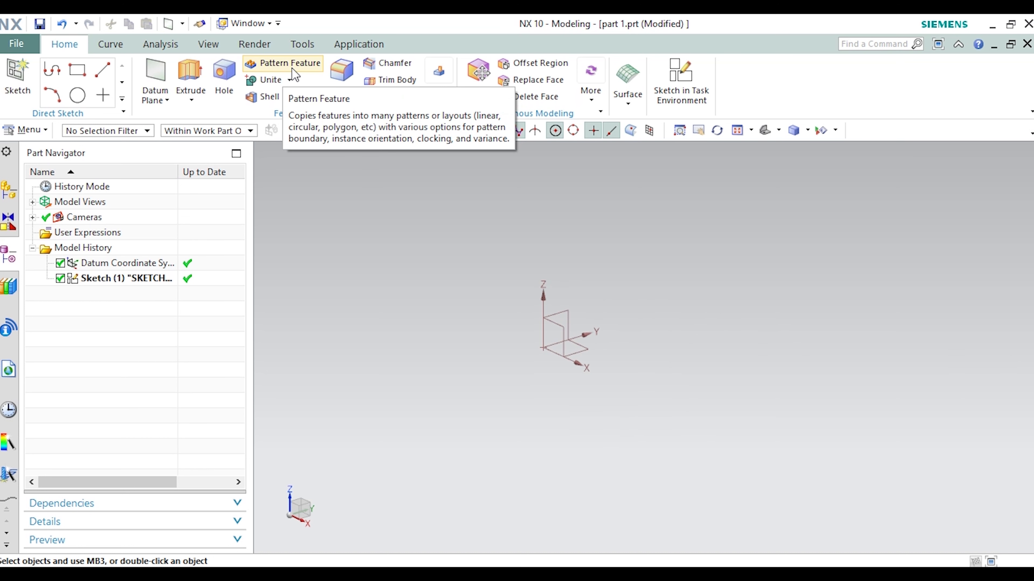
# Examine the boolean operations and the type options of the Shell command without creating a feature.
pyautogui.click(289, 80)
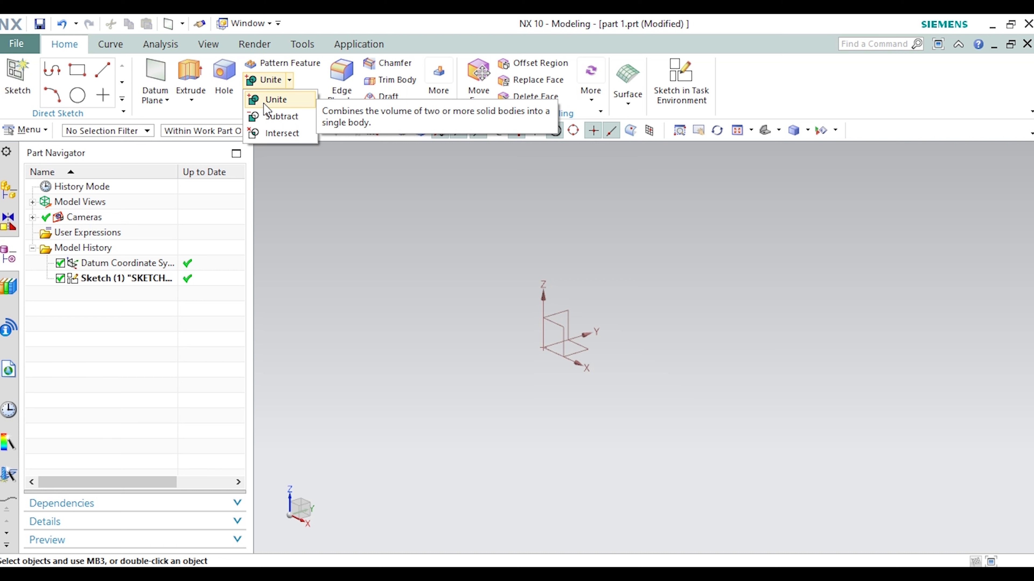
pyautogui.click(346, 192)
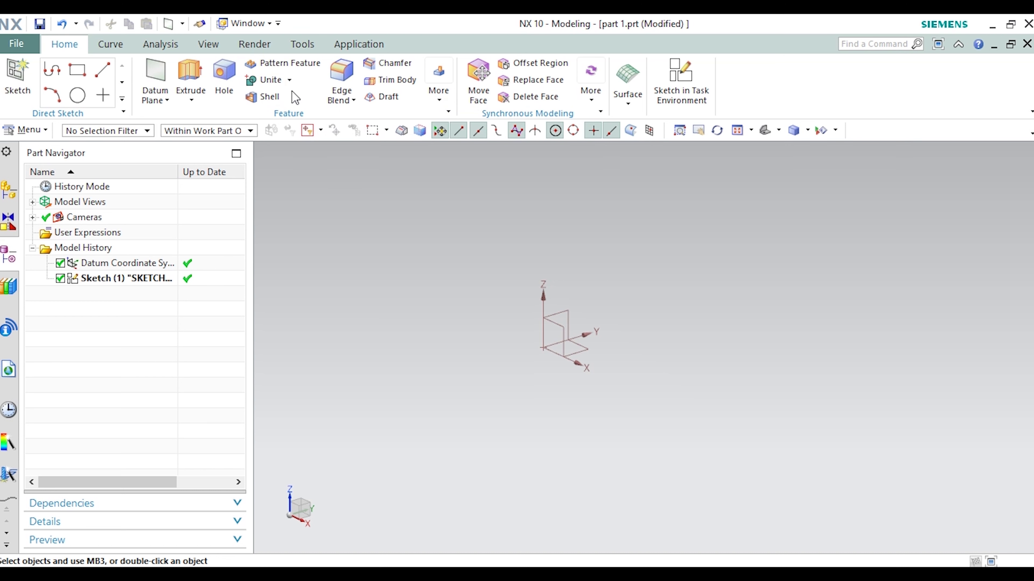
pyautogui.click(270, 97)
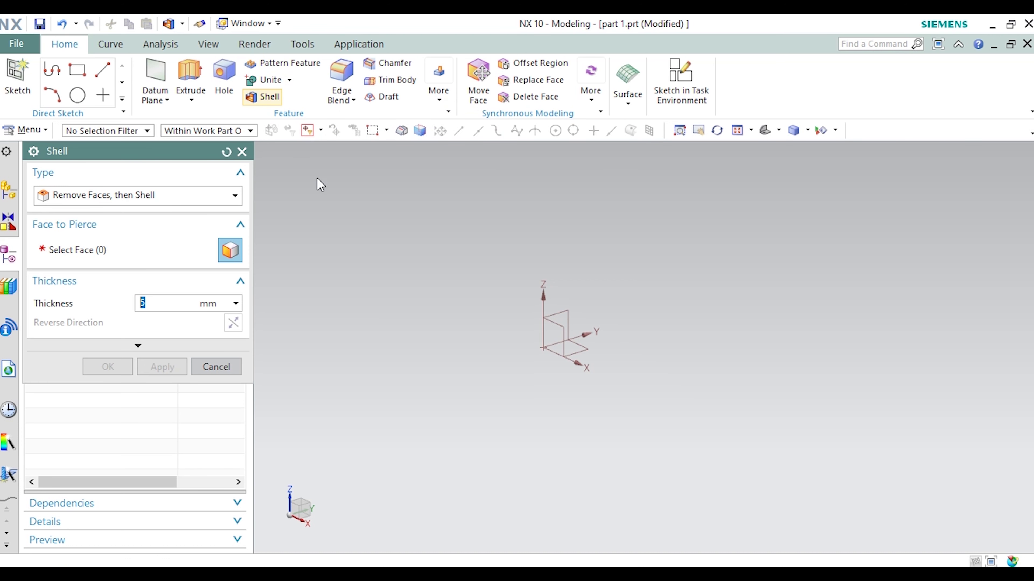
pyautogui.click(194, 195)
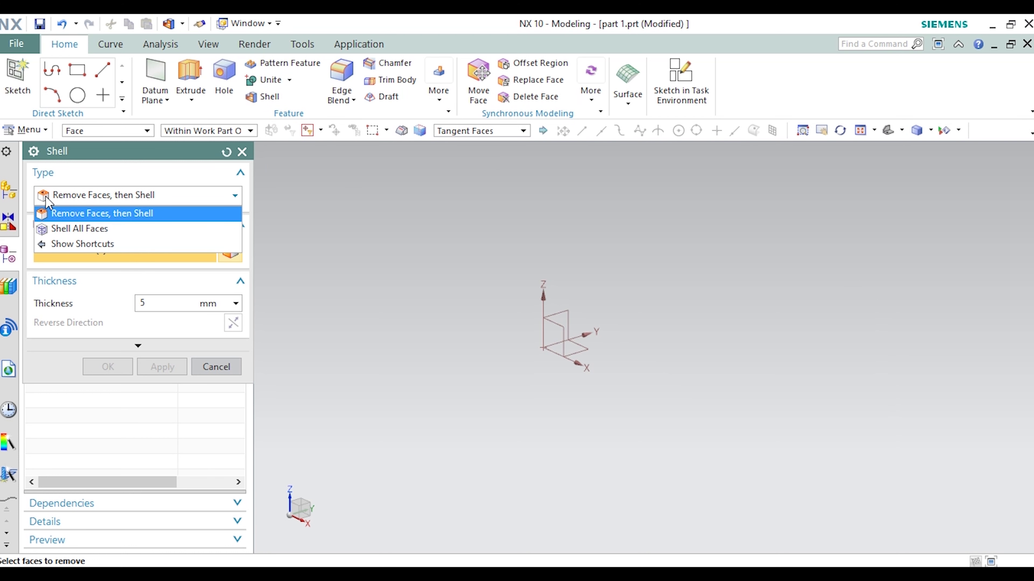
pyautogui.click(236, 195)
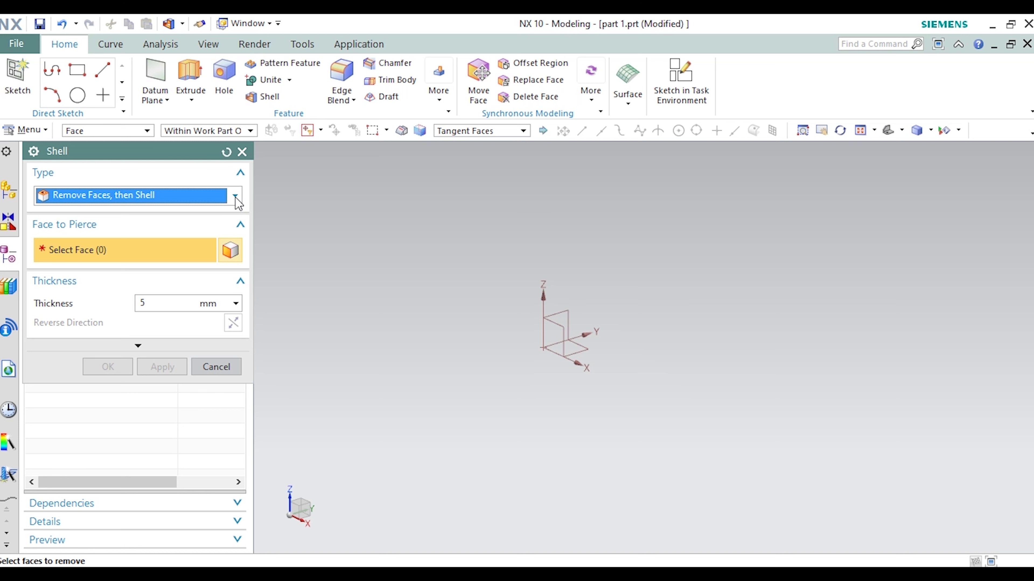
pyautogui.click(242, 152)
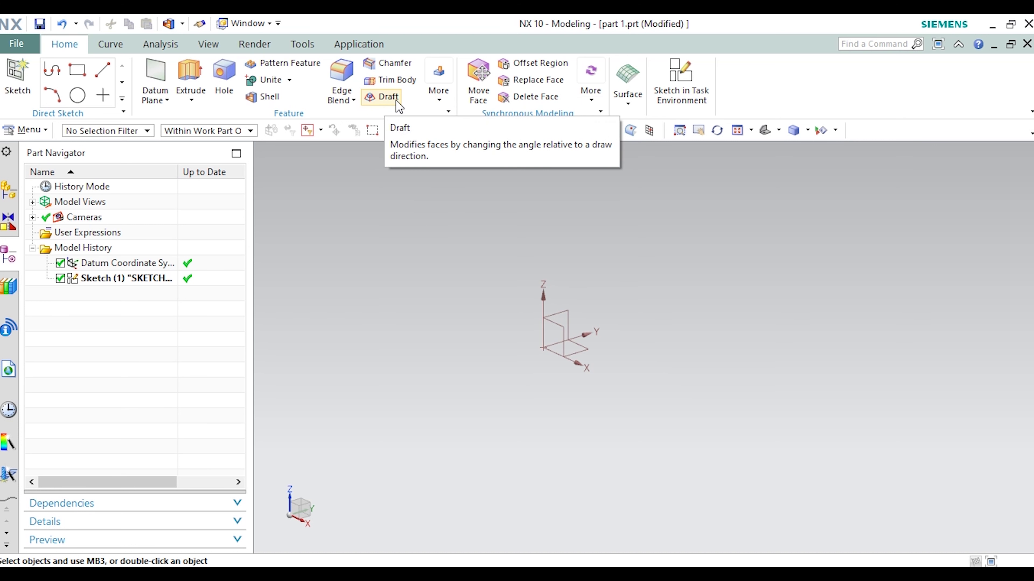
# Examine the additional feature commands and the additional Synchronous Modeling commands.
pyautogui.click(442, 95)
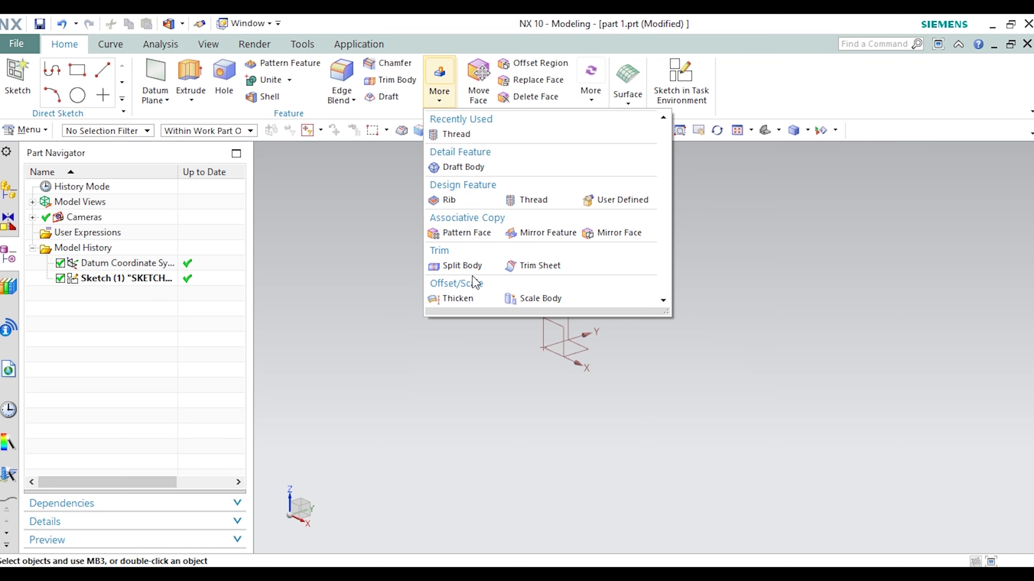
pyautogui.click(391, 92)
pyautogui.click(441, 98)
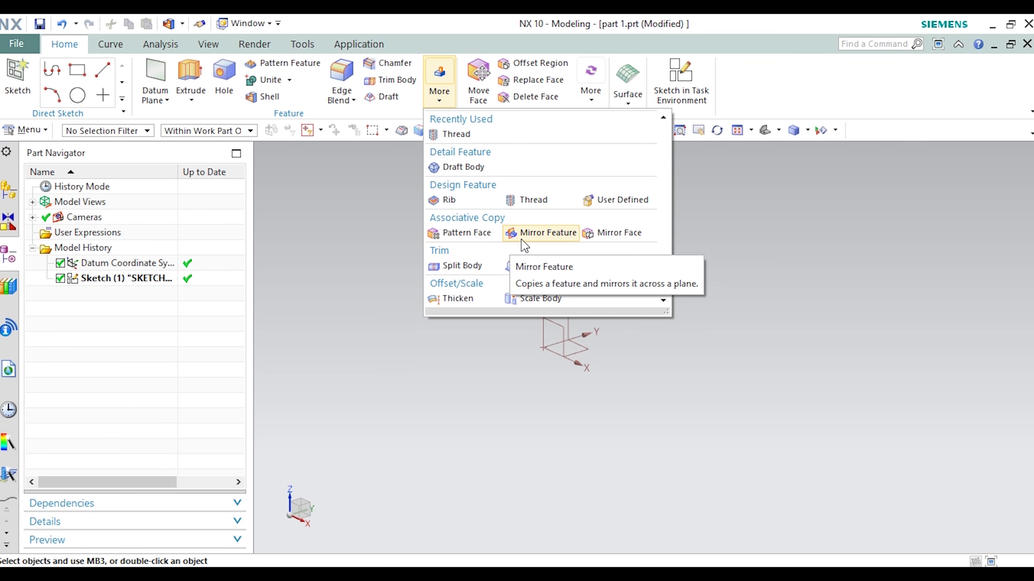
pyautogui.click(719, 215)
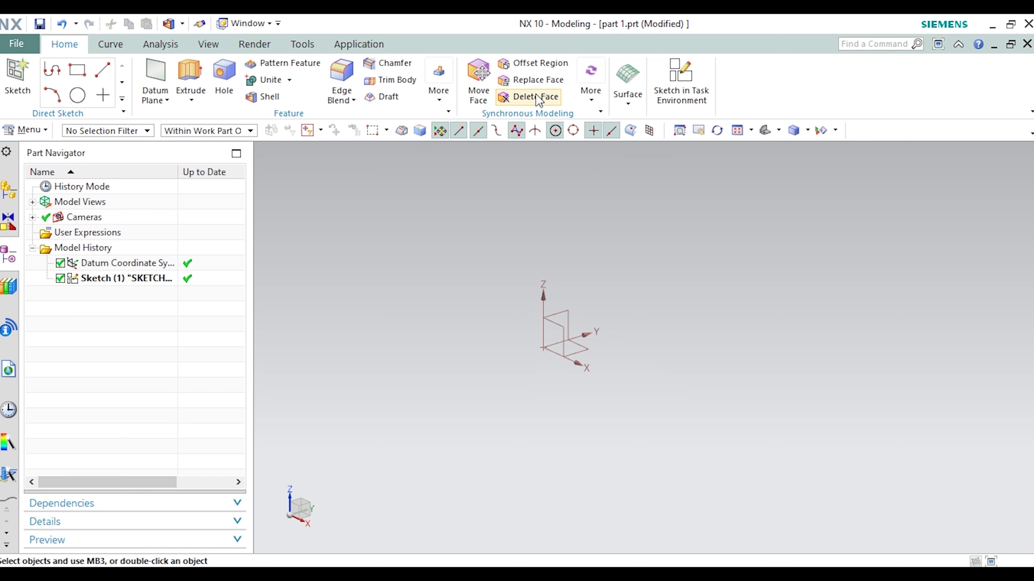
pyautogui.click(591, 100)
pyautogui.click(592, 101)
pyautogui.click(593, 101)
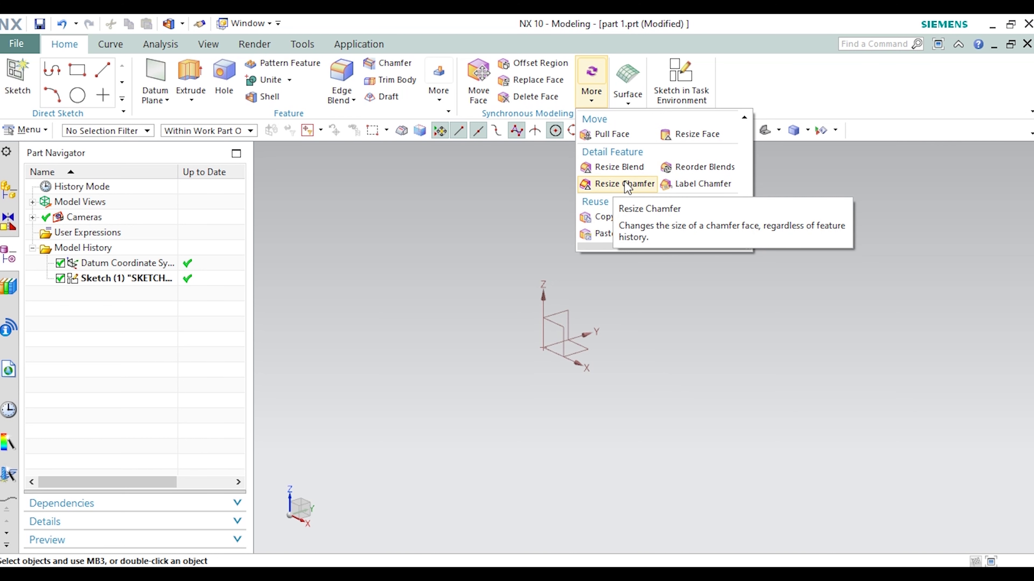
pyautogui.click(460, 202)
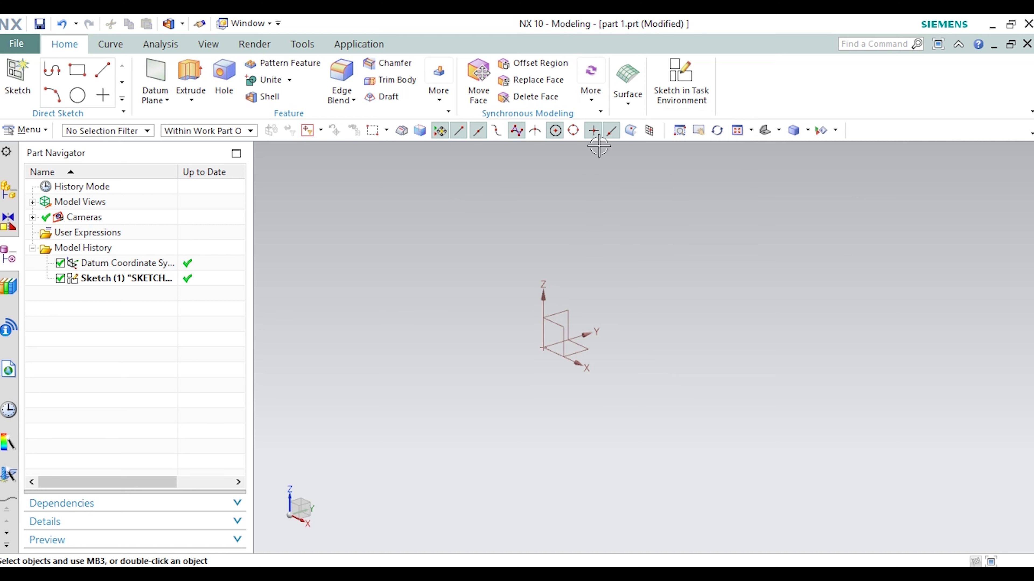
# Examine the full set of surface commands and display the curve commands.
pyautogui.click(628, 107)
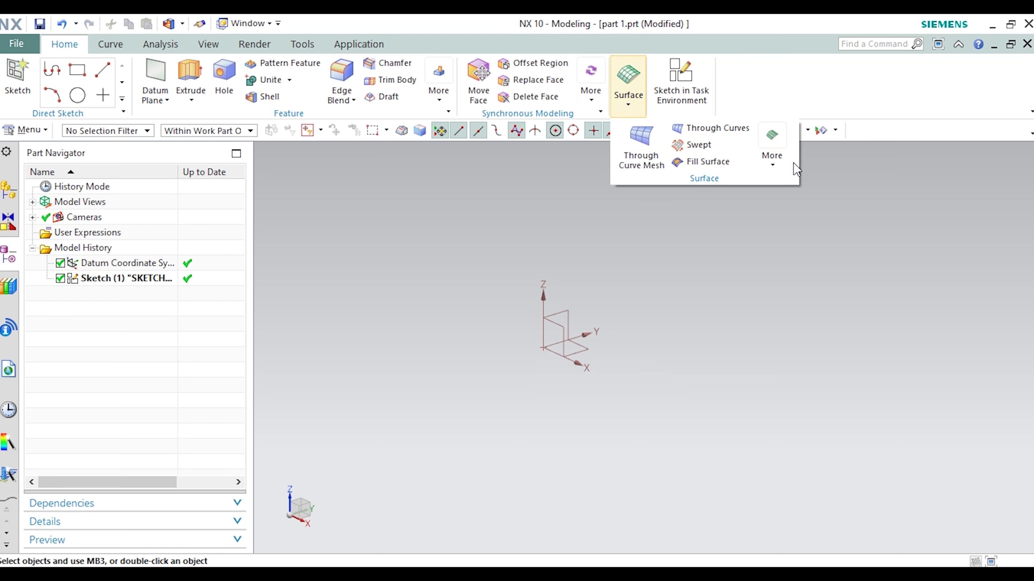
pyautogui.click(771, 165)
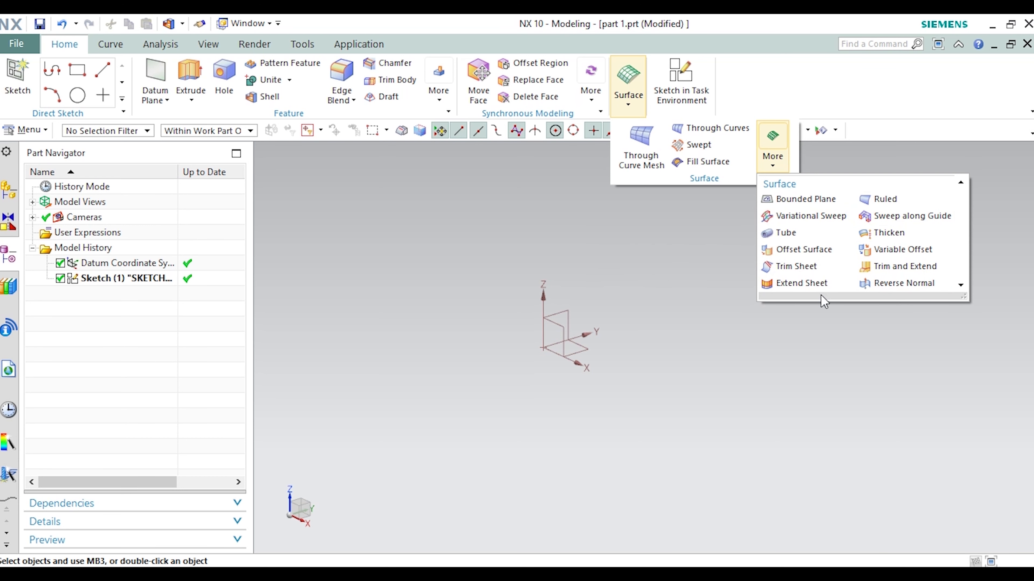
pyautogui.click(819, 330)
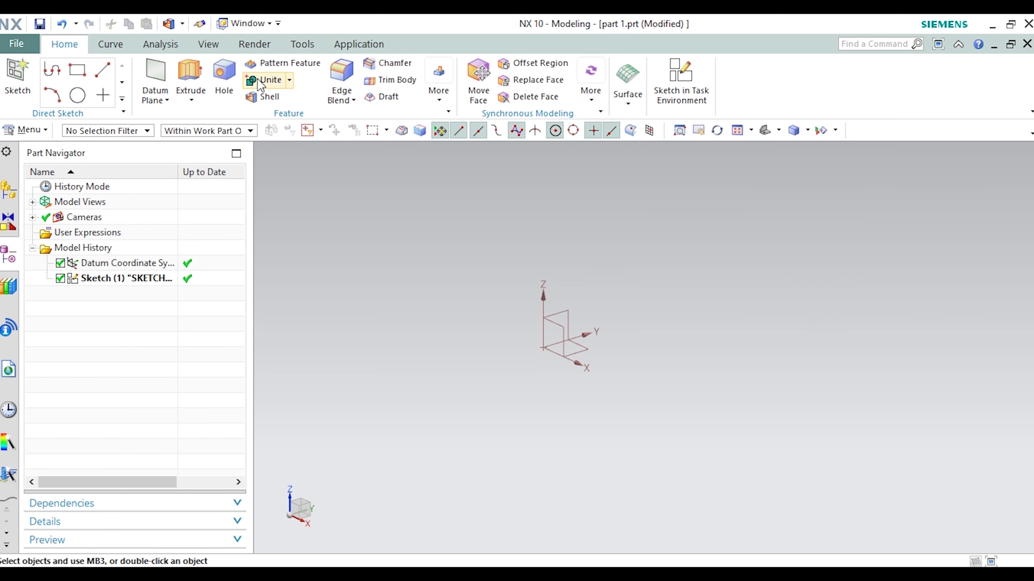
pyautogui.click(112, 49)
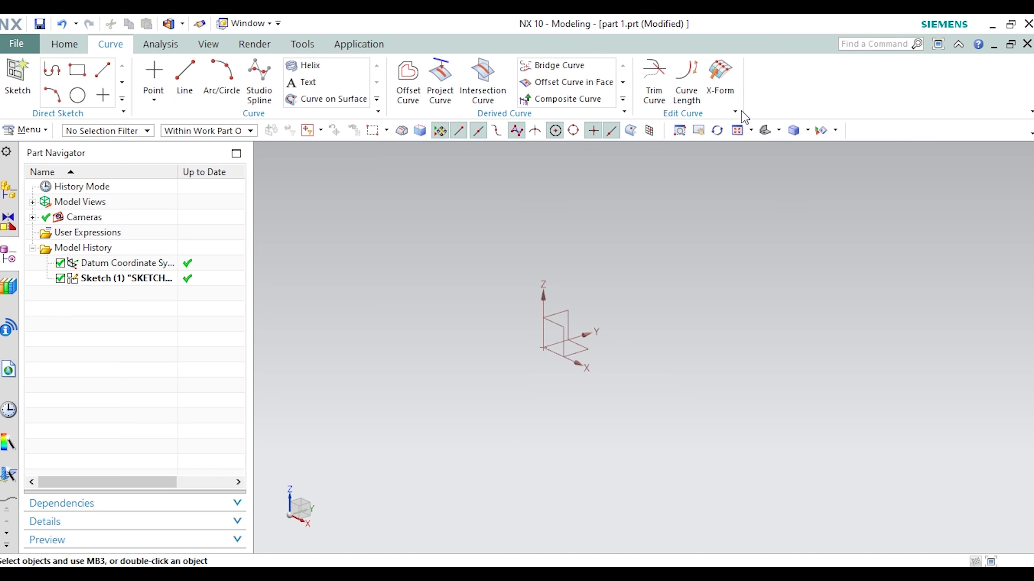
# Examine the analysis and view commands and try several standard view orientations, including Top, Isometric and Back.
pyautogui.click(167, 45)
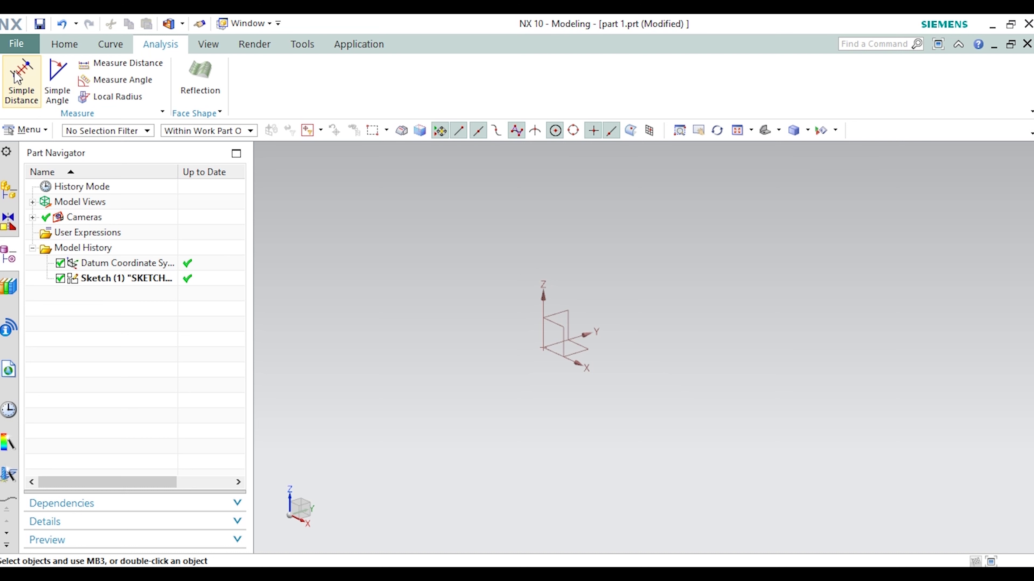
pyautogui.click(224, 44)
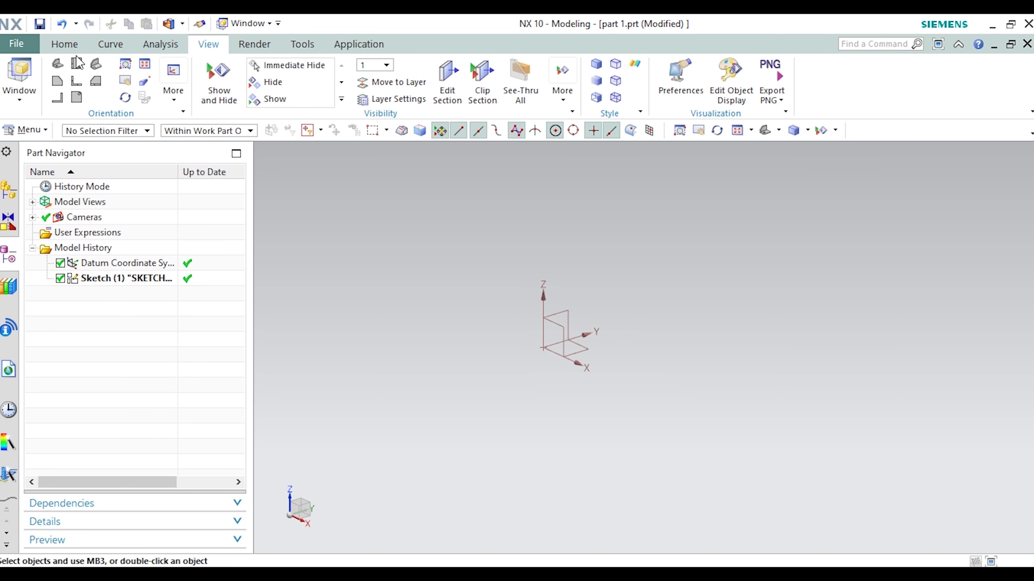
pyautogui.click(82, 66)
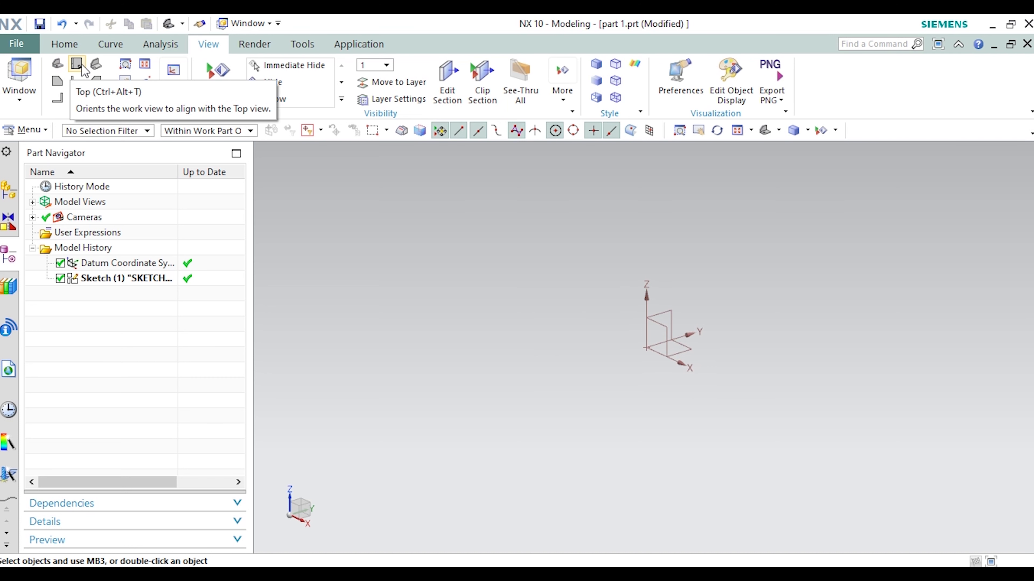
pyautogui.click(82, 66)
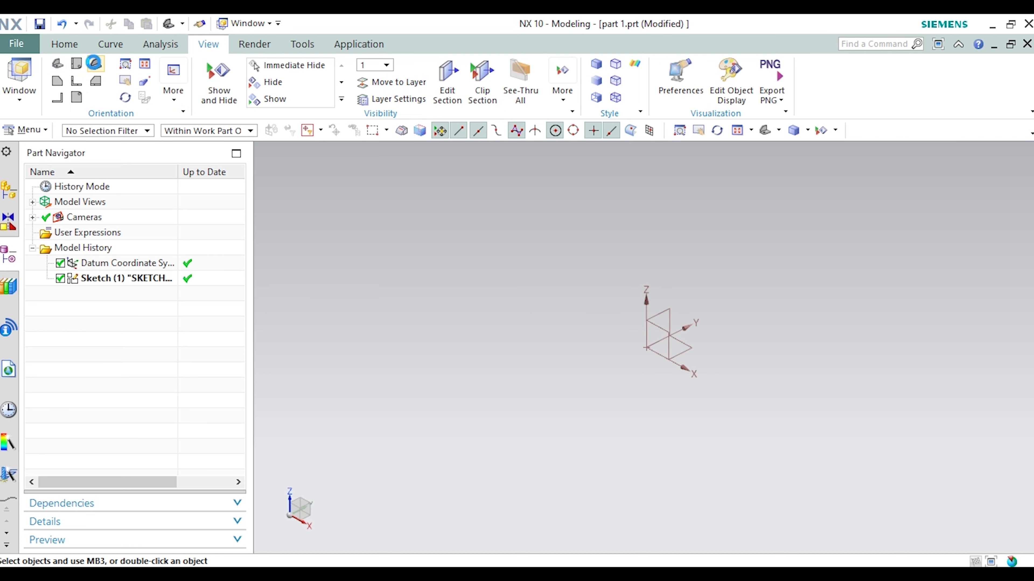
pyautogui.click(75, 80)
pyautogui.click(76, 97)
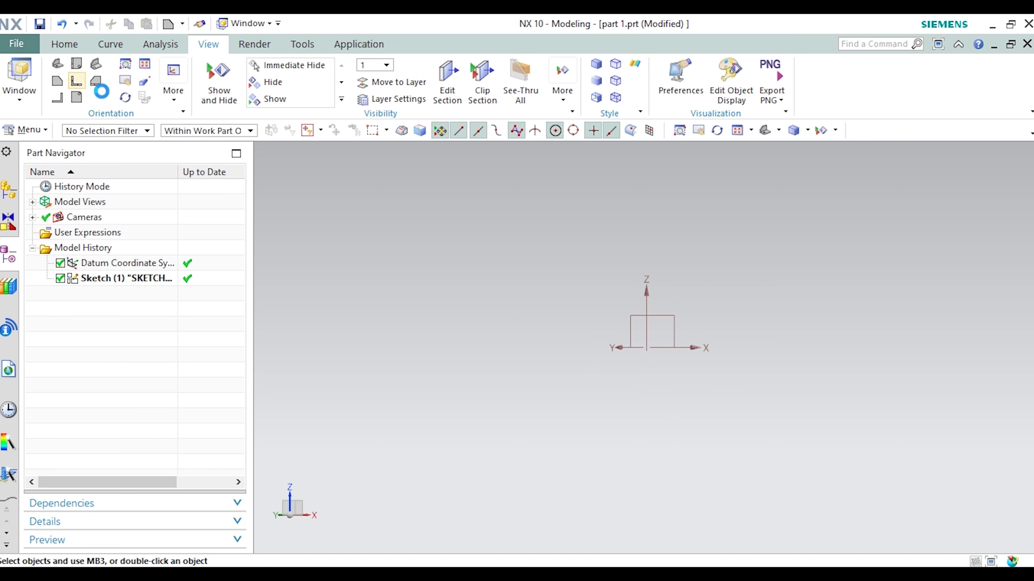
pyautogui.click(76, 97)
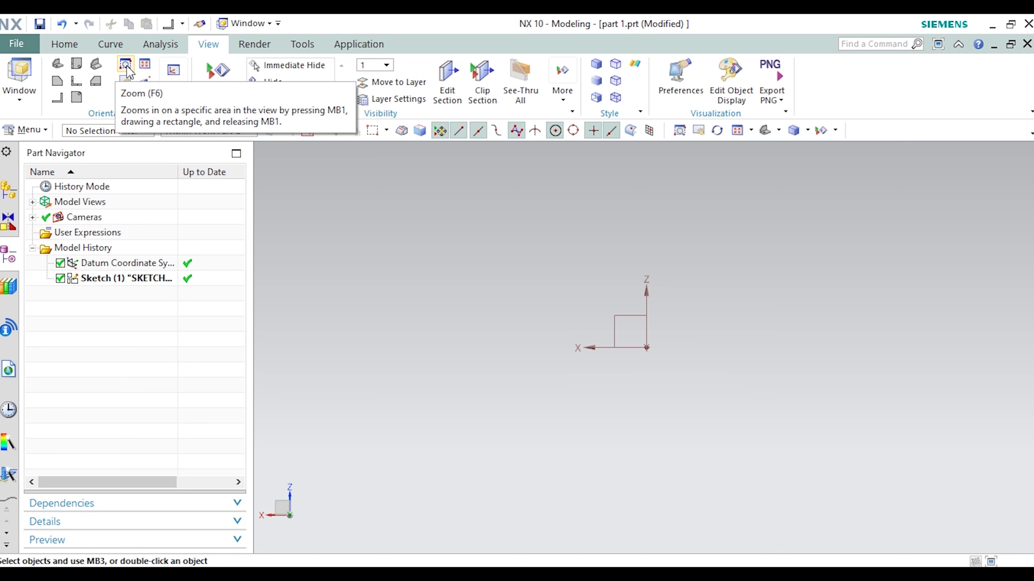
# Try the Zoom, Pan and Rotate view commands on the datum coordinate system.
pyautogui.click(126, 65)
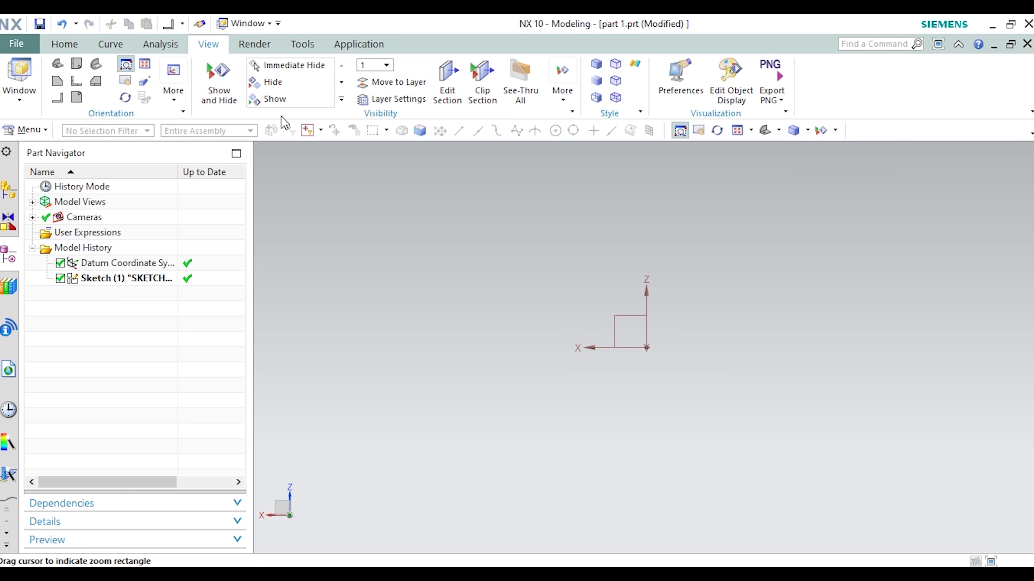
pyautogui.click(129, 86)
pyautogui.moveTo(646, 317); pyautogui.dragTo(1032, 319)
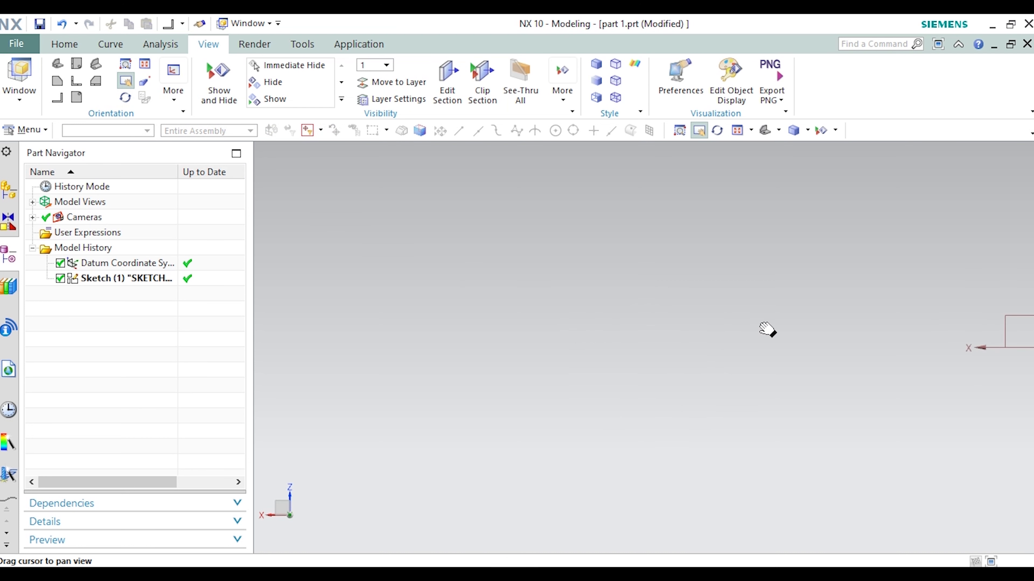
pyautogui.moveTo(588, 314); pyautogui.dragTo(368, 313)
pyautogui.moveTo(589, 345); pyautogui.dragTo(459, 349)
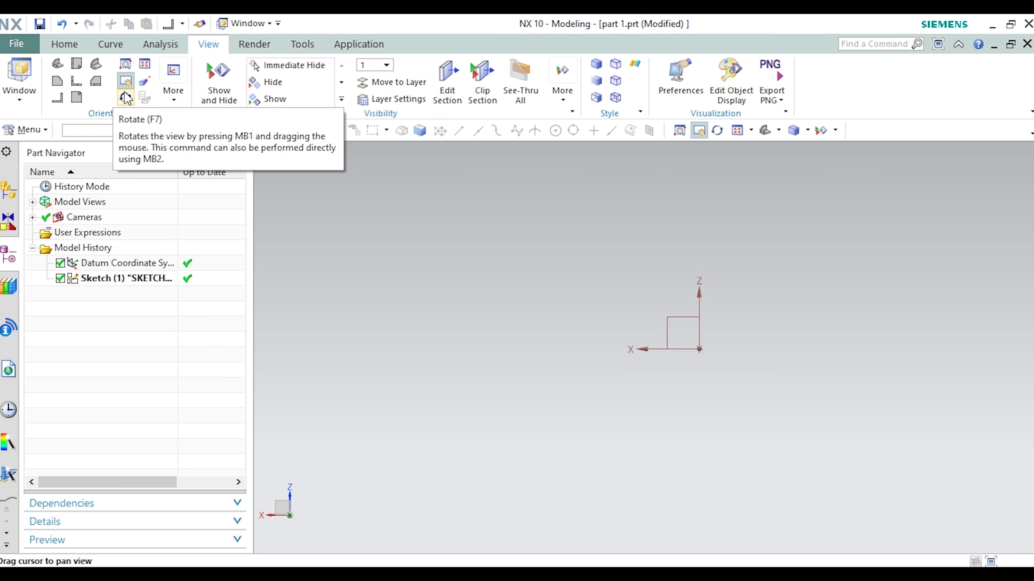
pyautogui.click(126, 99)
pyautogui.moveTo(596, 295); pyautogui.dragTo(507, 374)
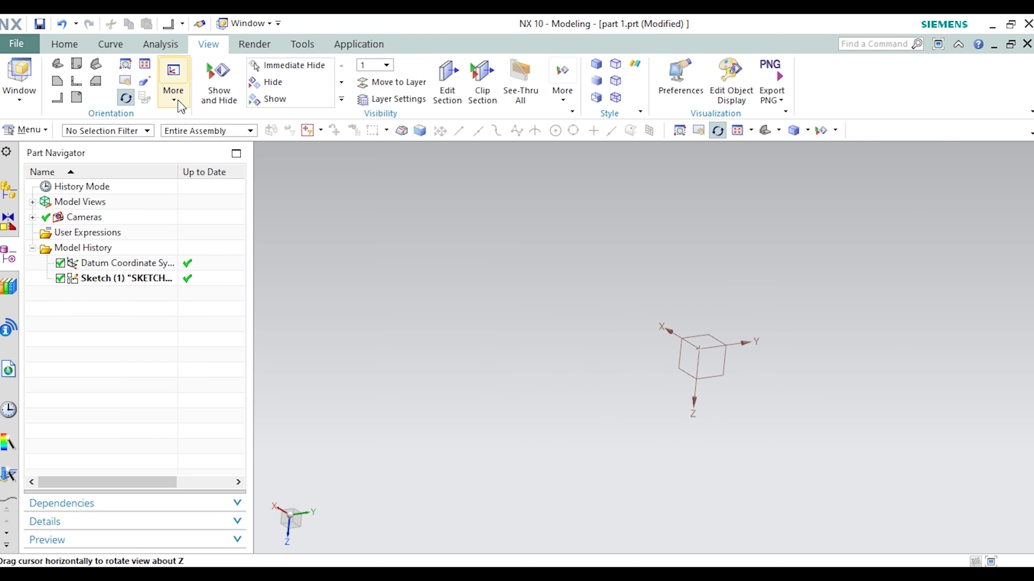
pyautogui.click(125, 98)
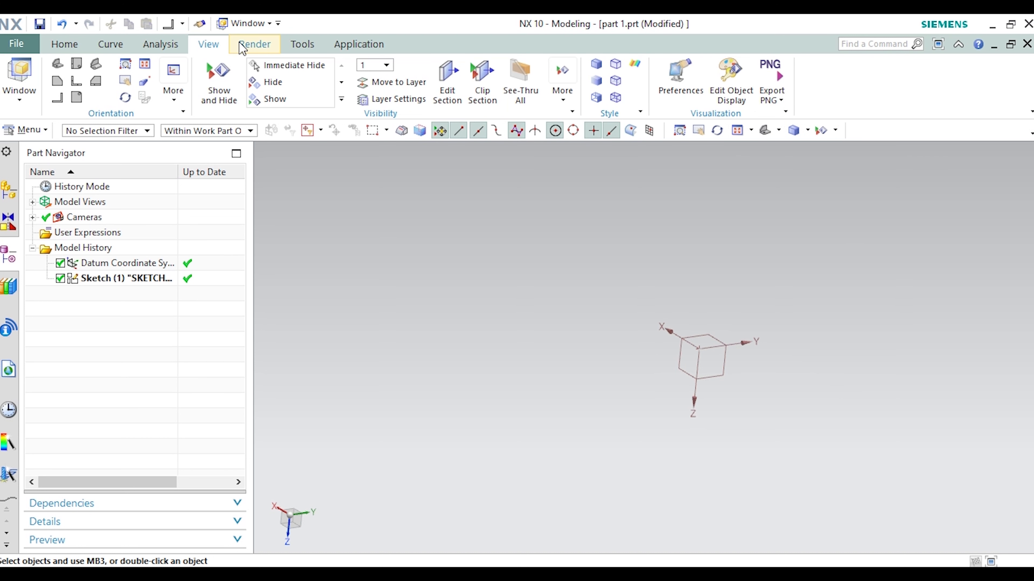
# Display the render commands and reorient the view so the datum coordinate system's Z axis points up.
pyautogui.click(248, 43)
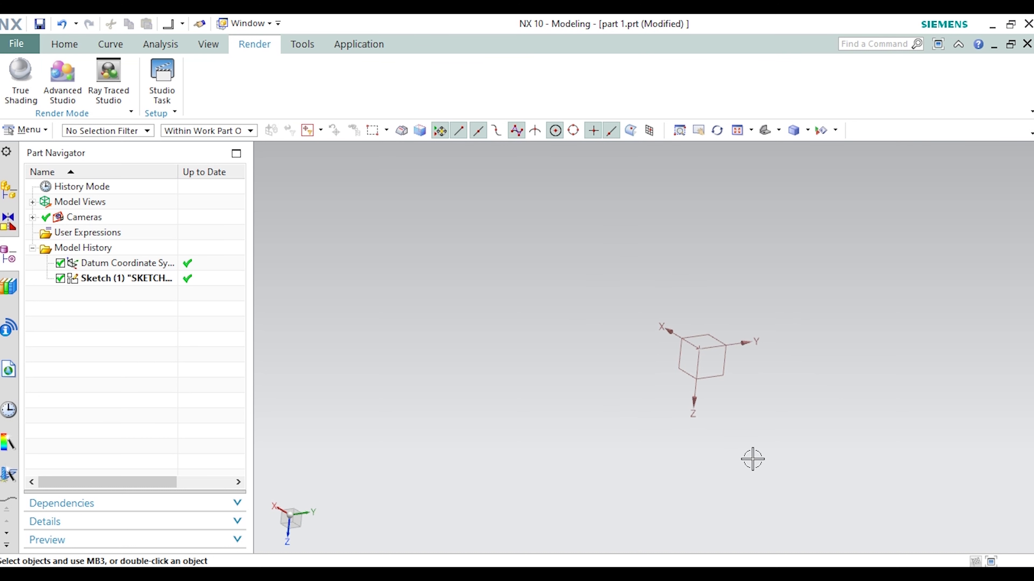
pyautogui.moveTo(752, 459); pyautogui.dragTo(729, 327, button='middle')
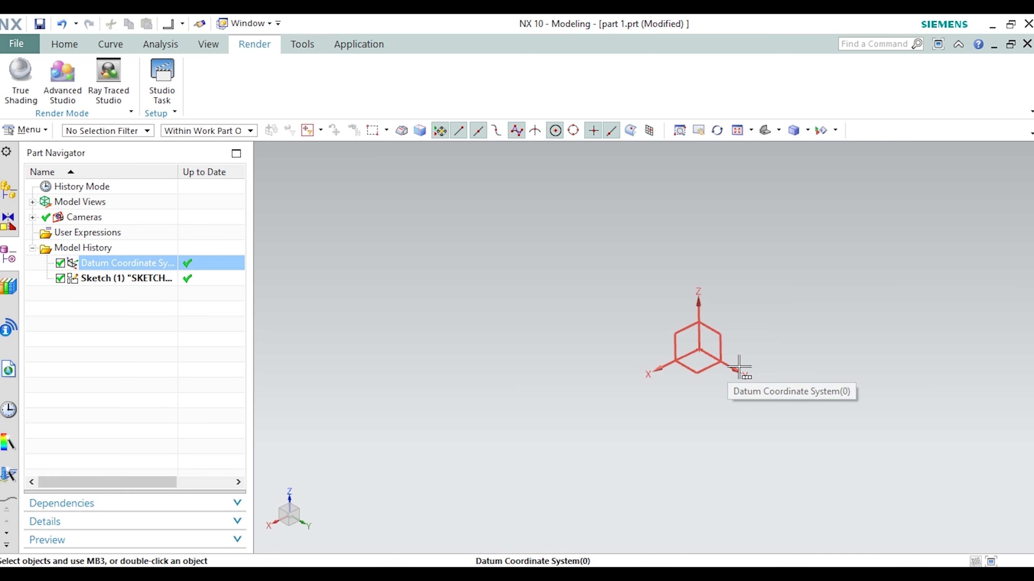
pyautogui.keyDown('shift'); pyautogui.moveTo(831, 360); pyautogui.dragTo(757, 429, button='middle'); pyautogui.keyUp('shift')
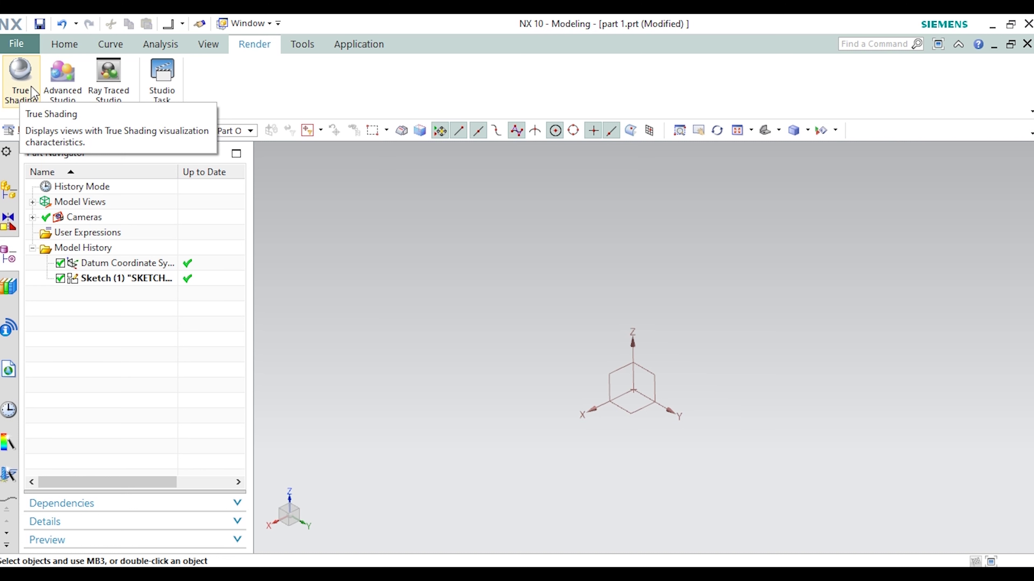
# Try the Advanced Studio render mode, examine its additional studio commands, and return to the normal display.
pyautogui.click(12, 100)
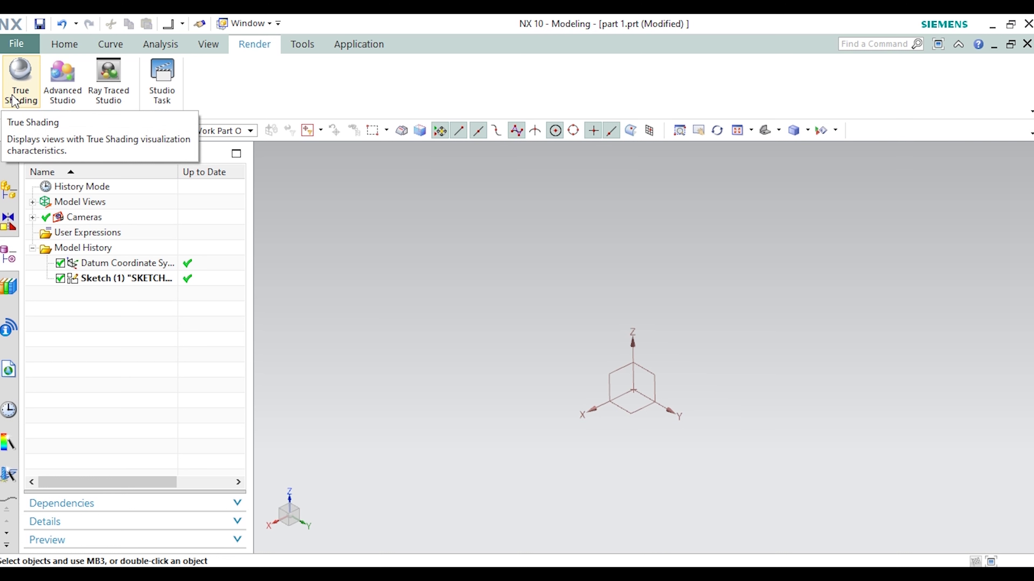
pyautogui.click(62, 100)
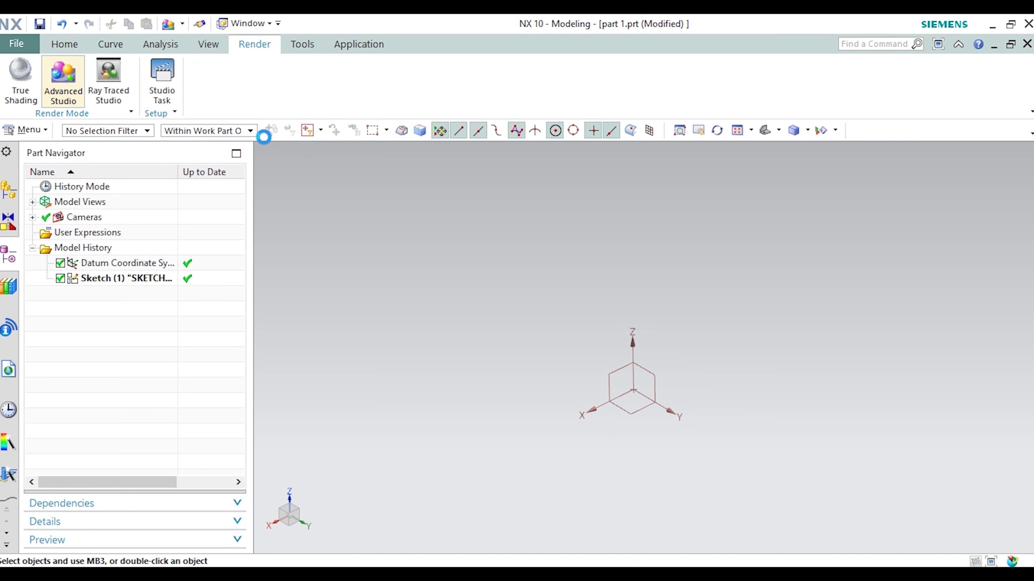
pyautogui.click(217, 333)
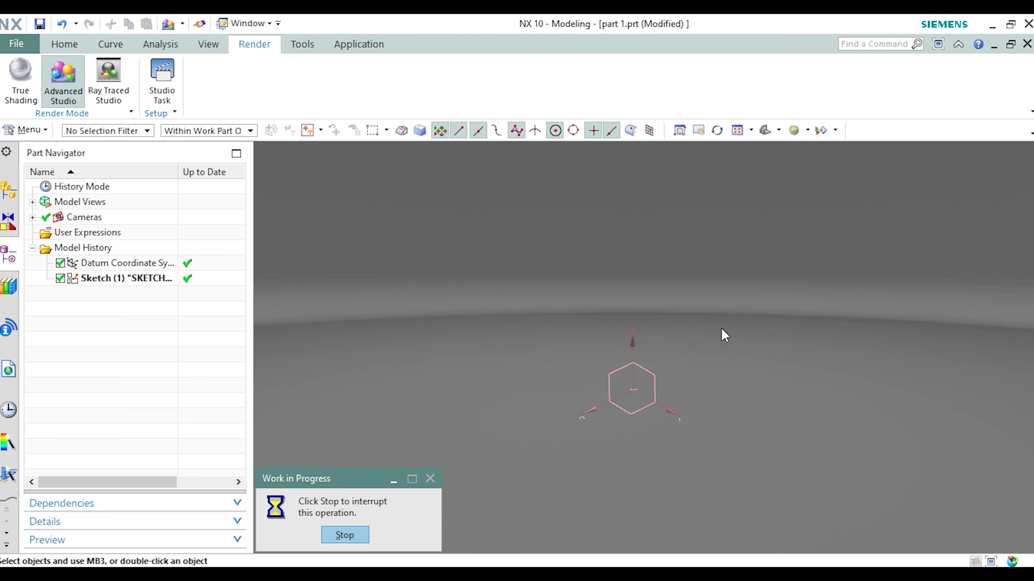
pyautogui.click(656, 330)
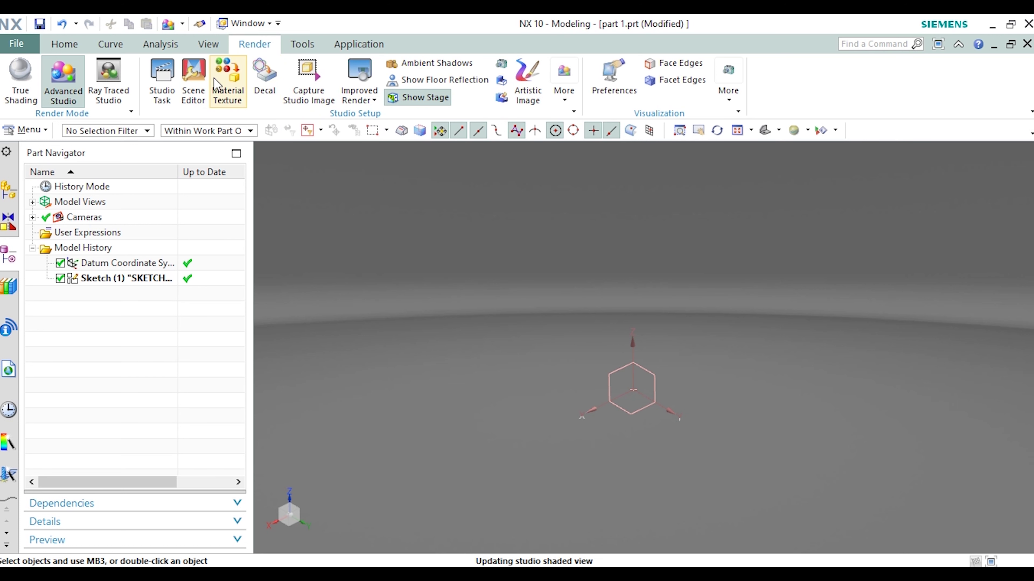
pyautogui.click(565, 95)
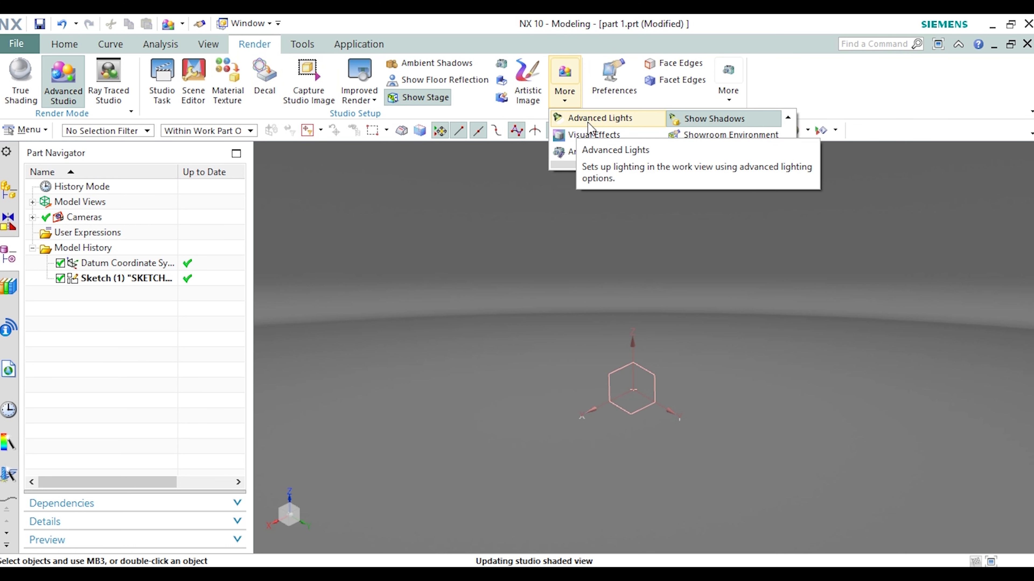
pyautogui.click(62, 89)
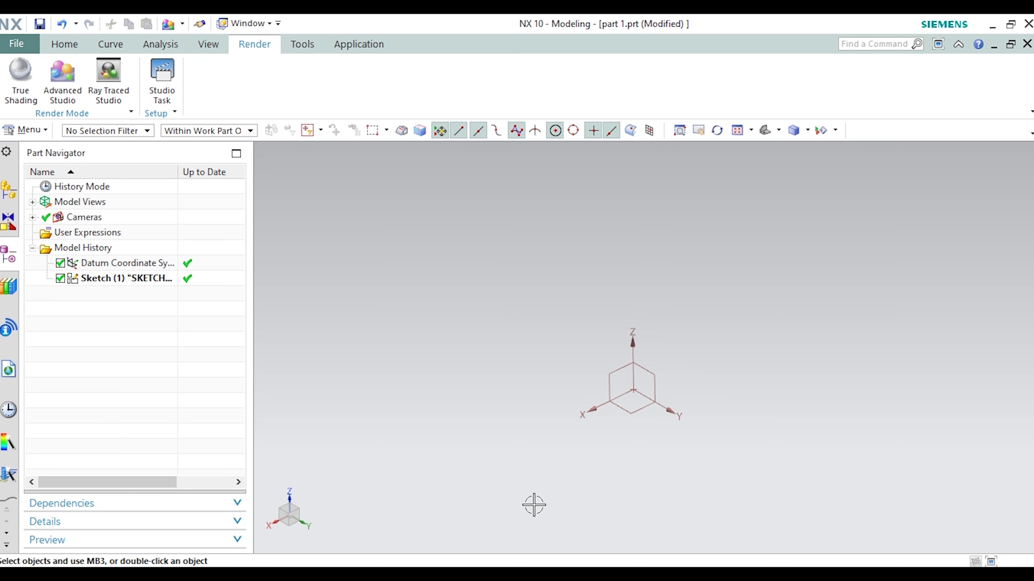
# Examine the utility, movie recording and fastener assembly commands.
pyautogui.click(299, 46)
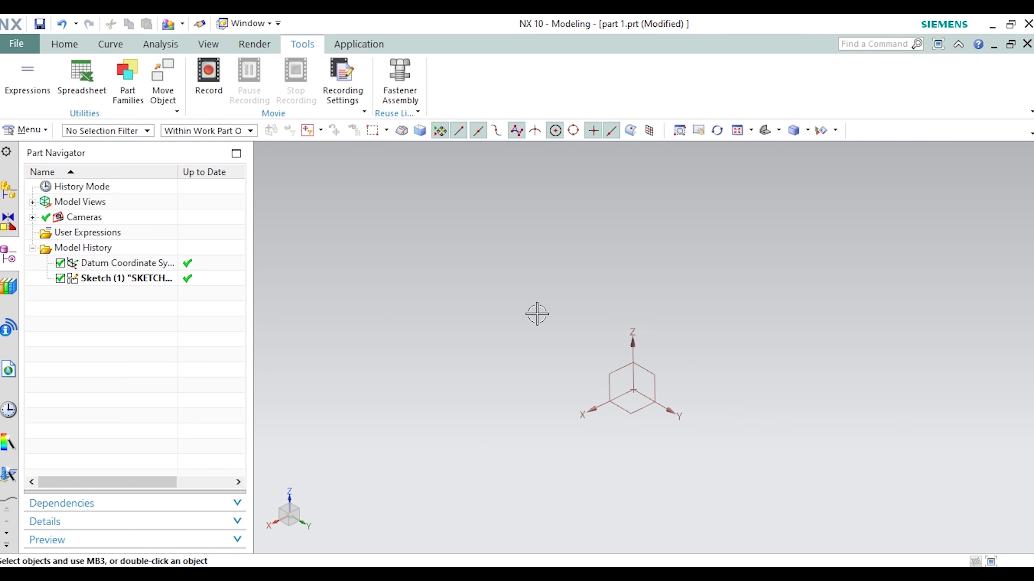
pyautogui.click(651, 397)
pyautogui.press('Escape')
# Examine the available design, manufacturing, simulation, routing and automotive applications, including the additional ones.
pyautogui.click(361, 45)
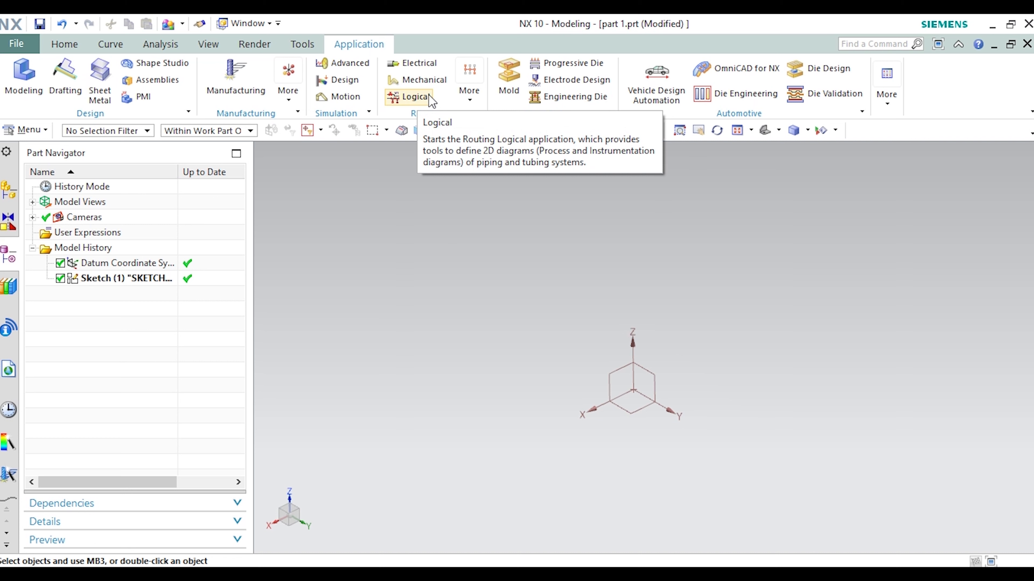
pyautogui.click(428, 95)
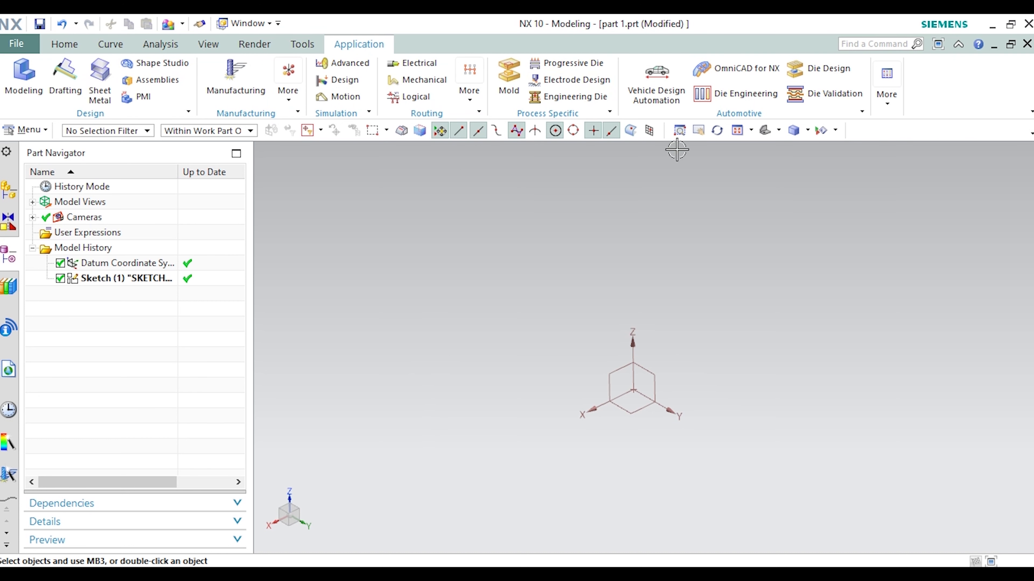
pyautogui.click(888, 98)
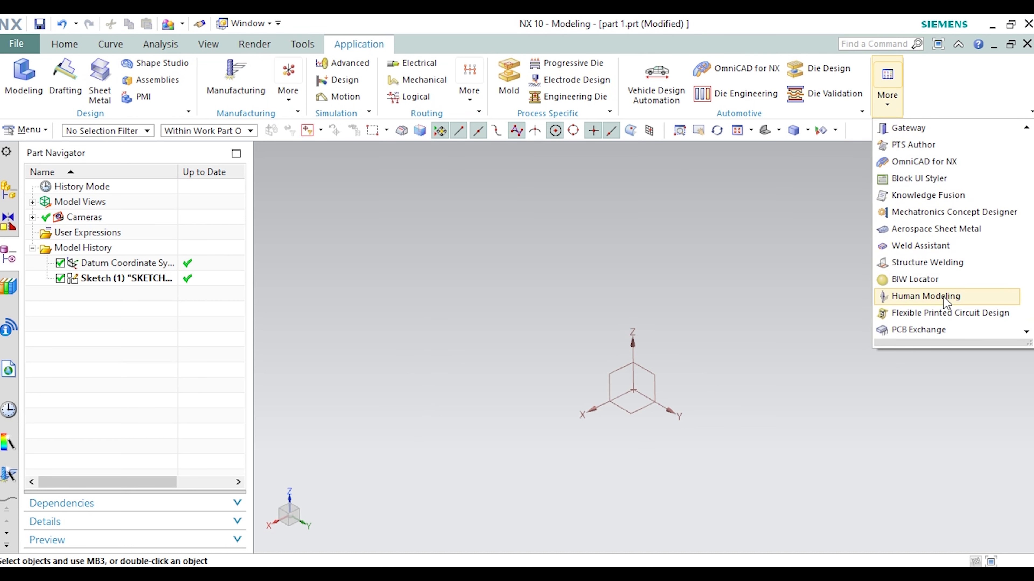
pyautogui.click(720, 188)
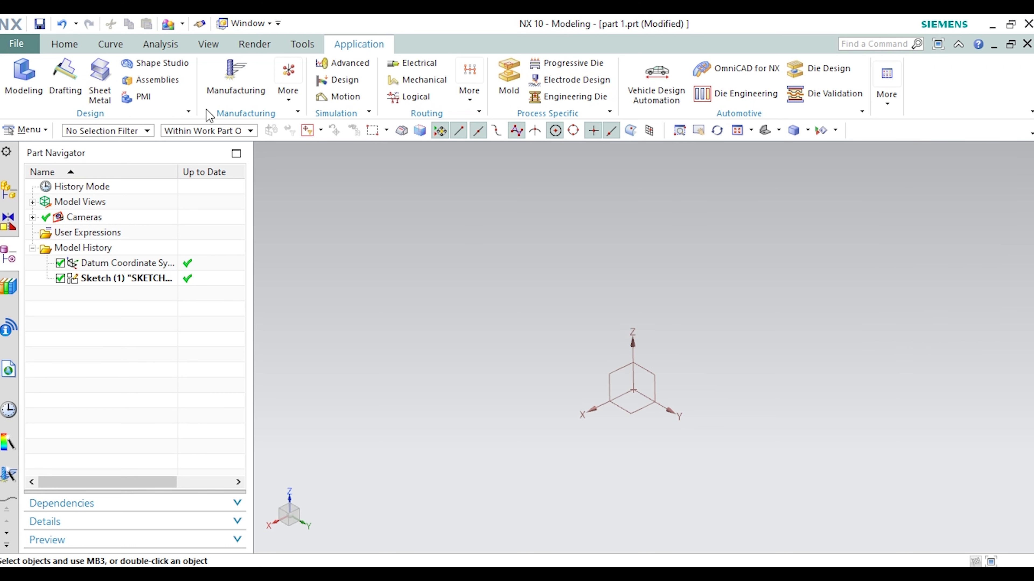
# Search the commands for "skech in task" and examine where Sketch in Task Environment can be added, without adding it.
pyautogui.click(62, 46)
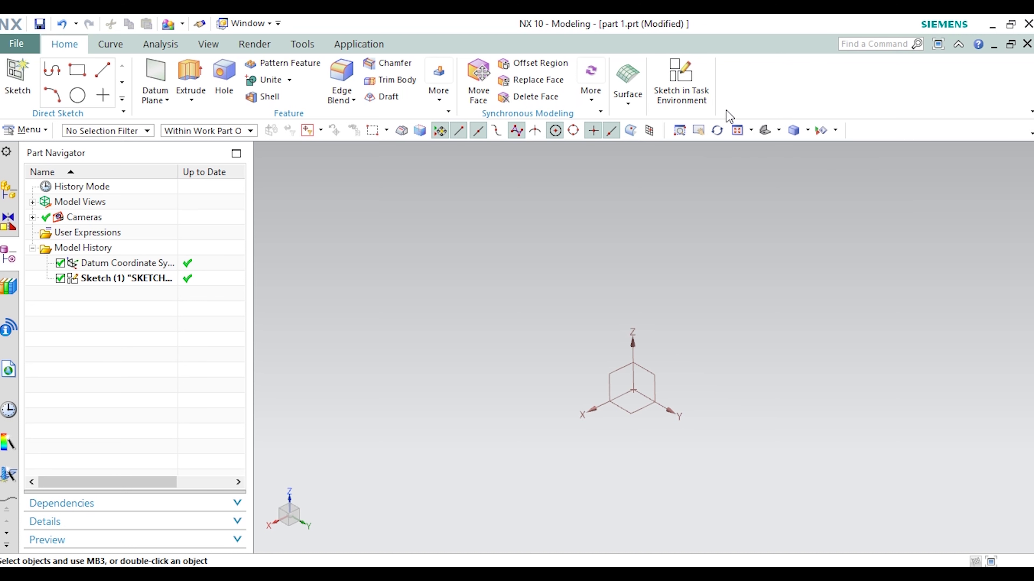
pyautogui.click(874, 44)
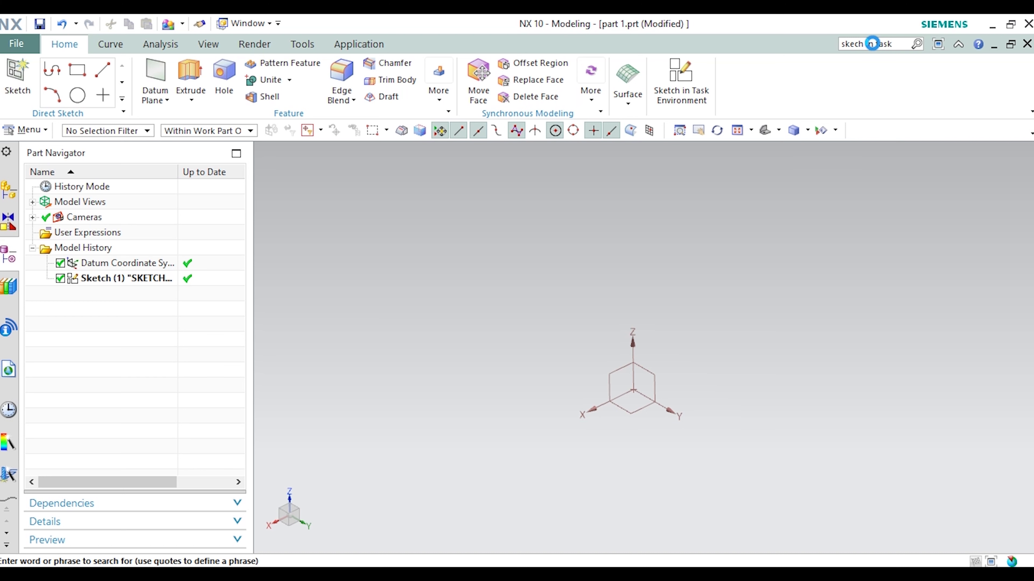
pyautogui.press('Return')
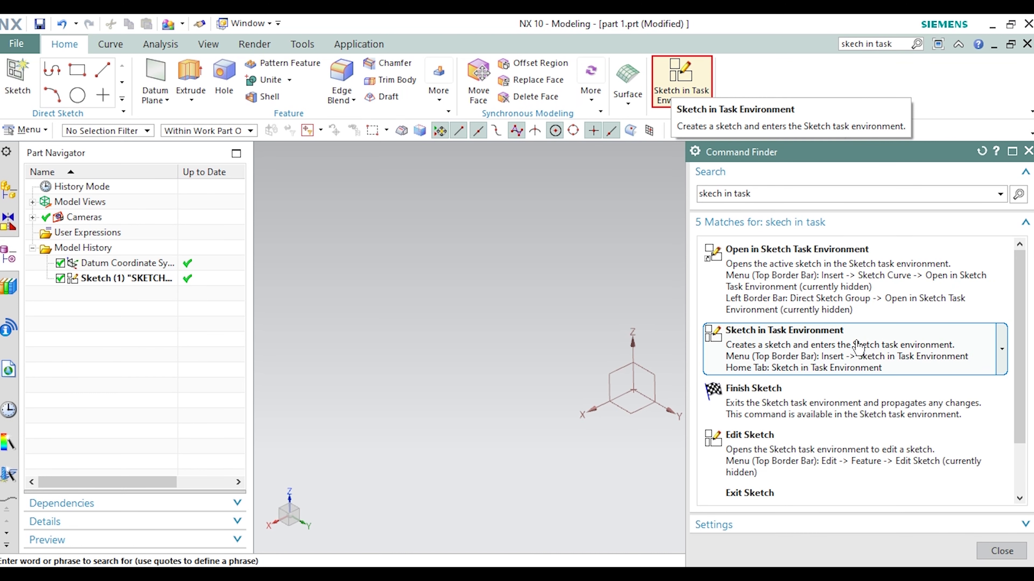
pyautogui.rightClick(889, 343)
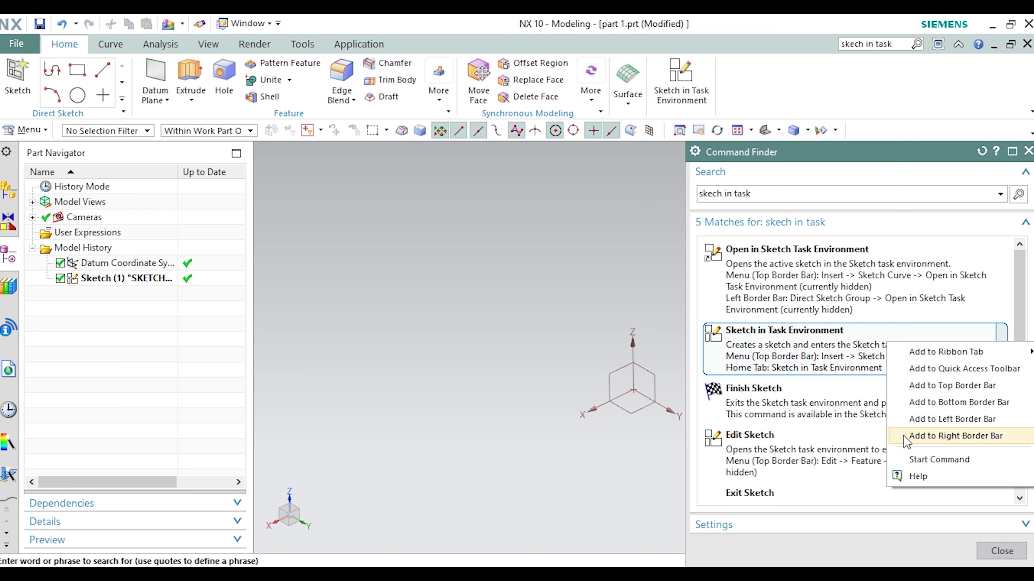
pyautogui.click(1028, 151)
pyautogui.click(1028, 151)
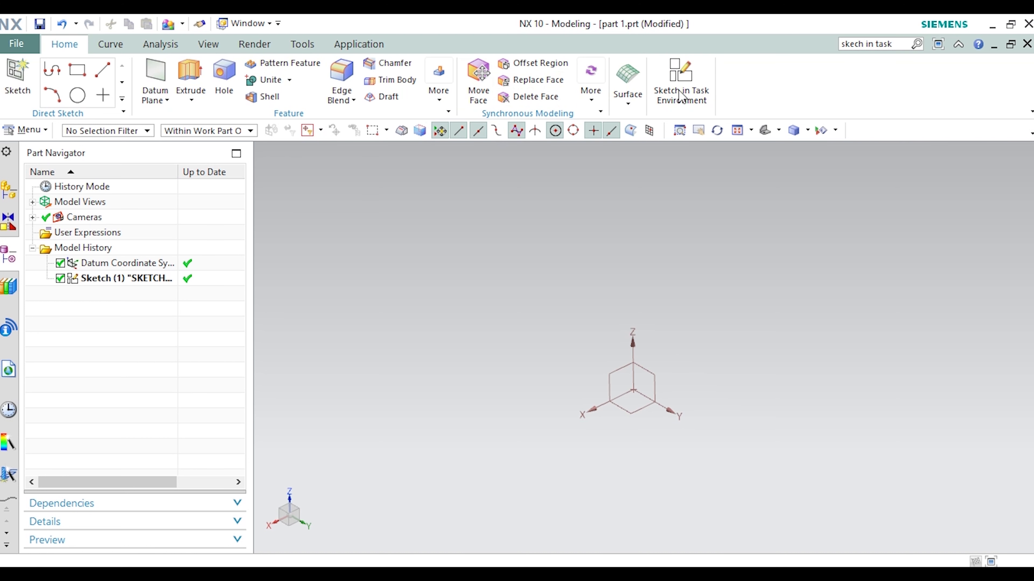
# Examine the commands available for inserting sketches, curves and features, including those for trimming bodies and sheets.
pyautogui.click(26, 130)
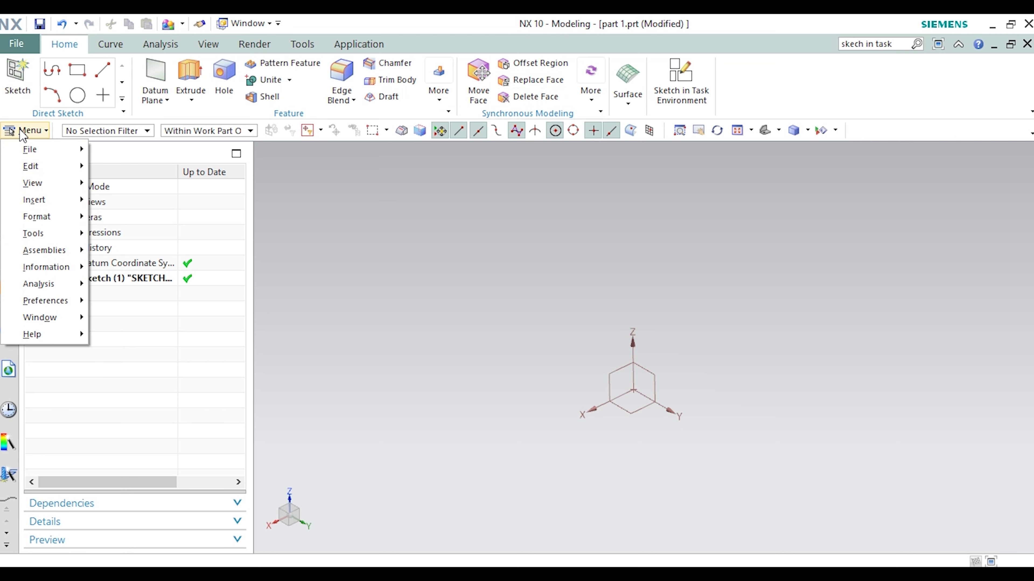
pyautogui.moveTo(55, 200)
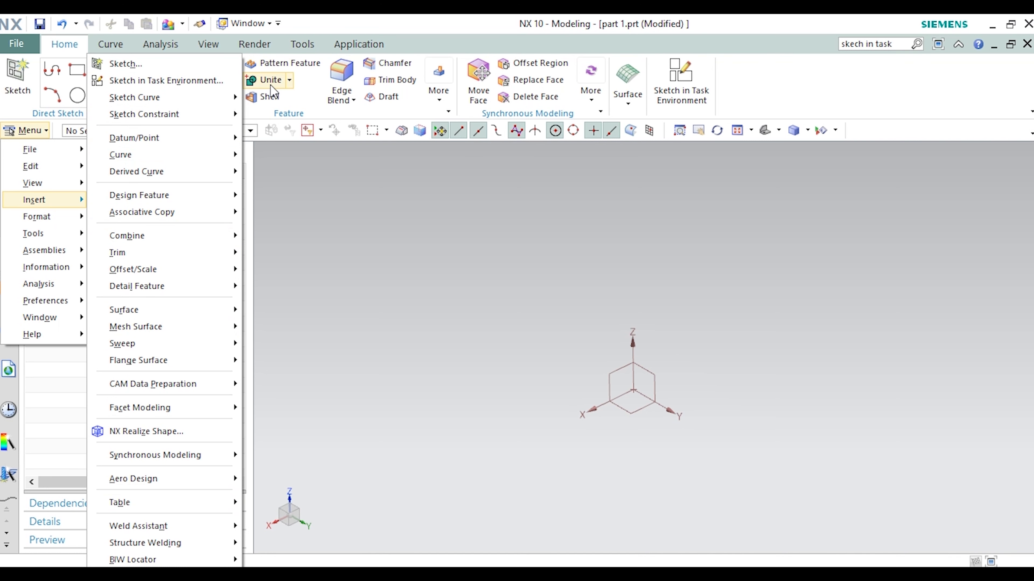
pyautogui.moveTo(204, 254)
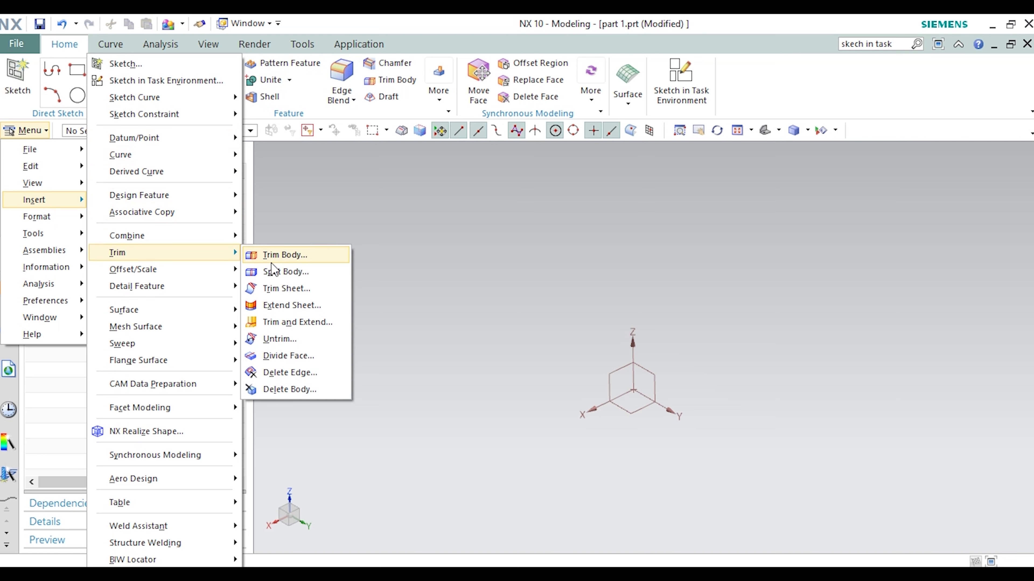
pyautogui.rightClick(205, 254)
pyautogui.click(358, 278)
# Examine the editing commands and the insertable offset/scale, sweep and surface commands, without starting any of them.
pyautogui.click(42, 127)
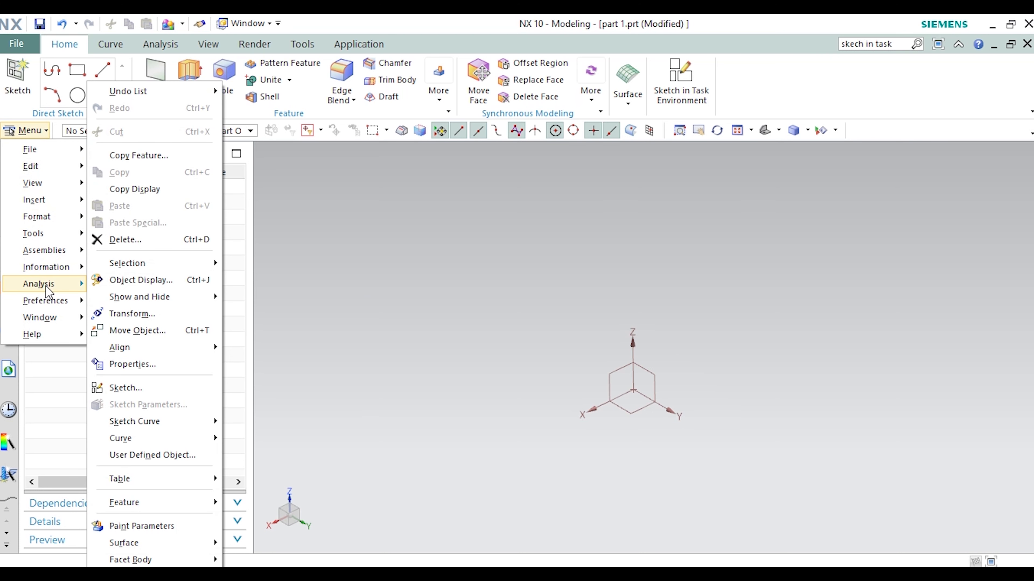
pyautogui.moveTo(49, 289)
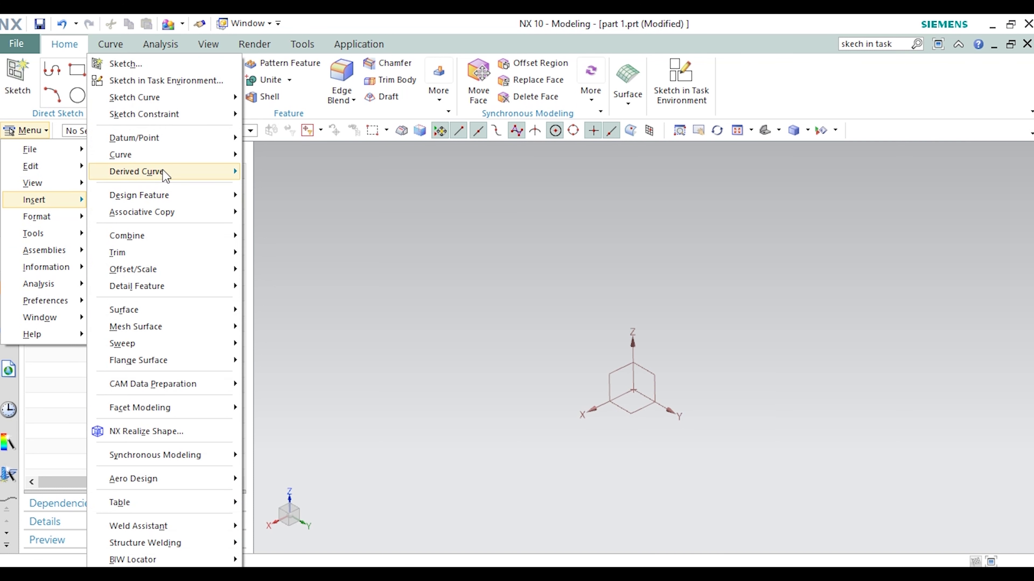
pyautogui.moveTo(155, 100)
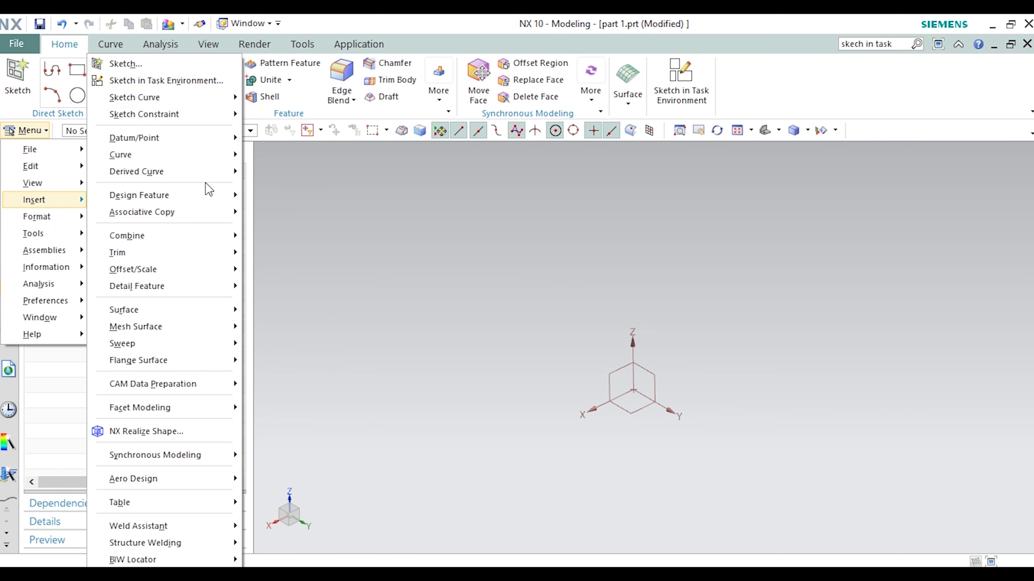
pyautogui.moveTo(204, 237)
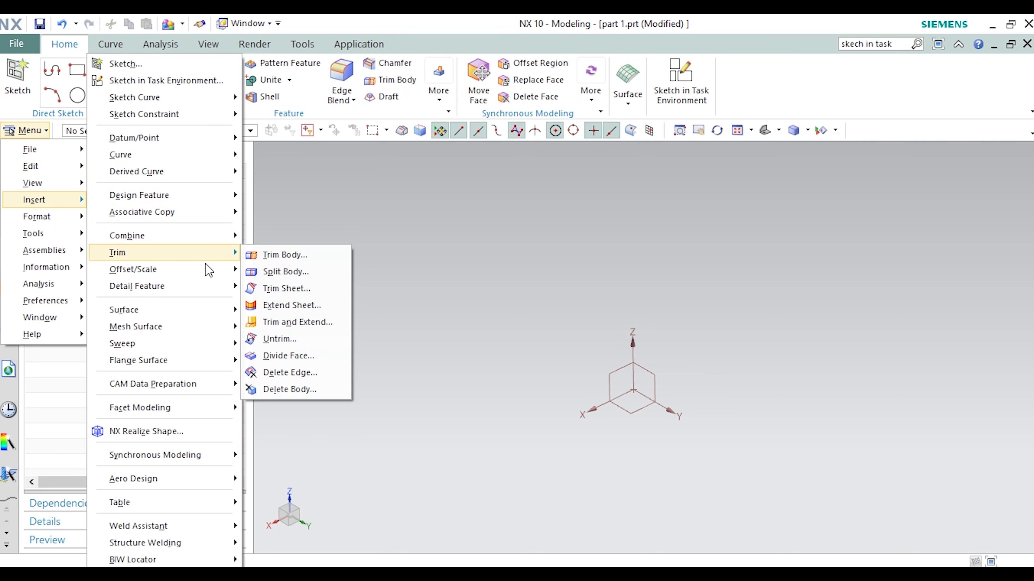
pyautogui.moveTo(208, 269)
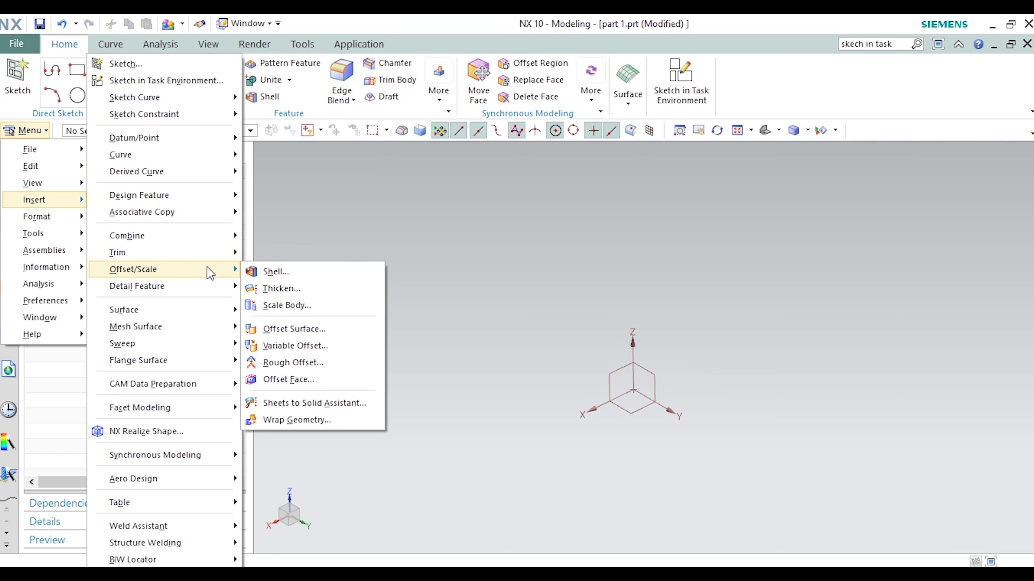
pyautogui.moveTo(192, 346)
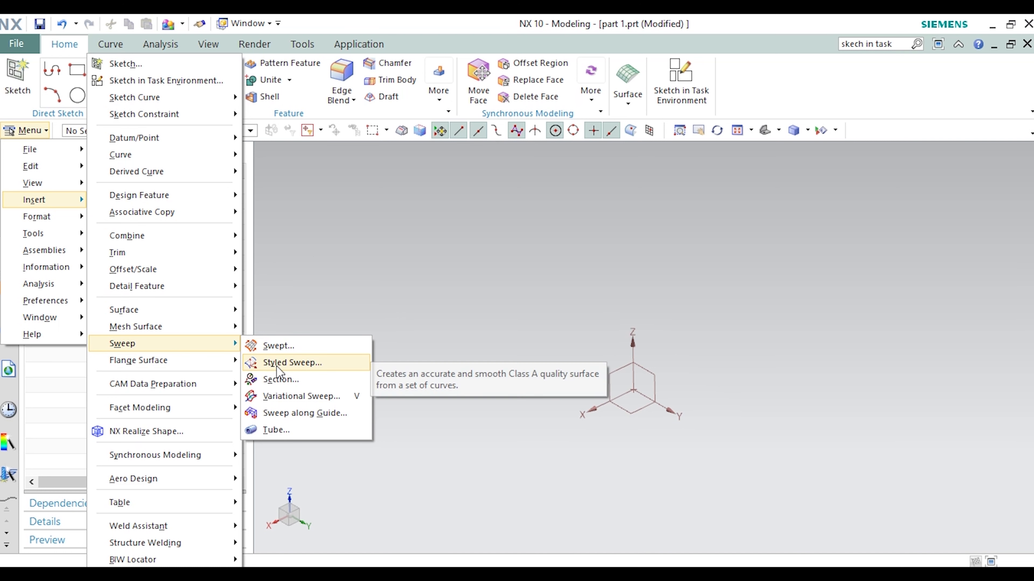
pyautogui.moveTo(216, 309)
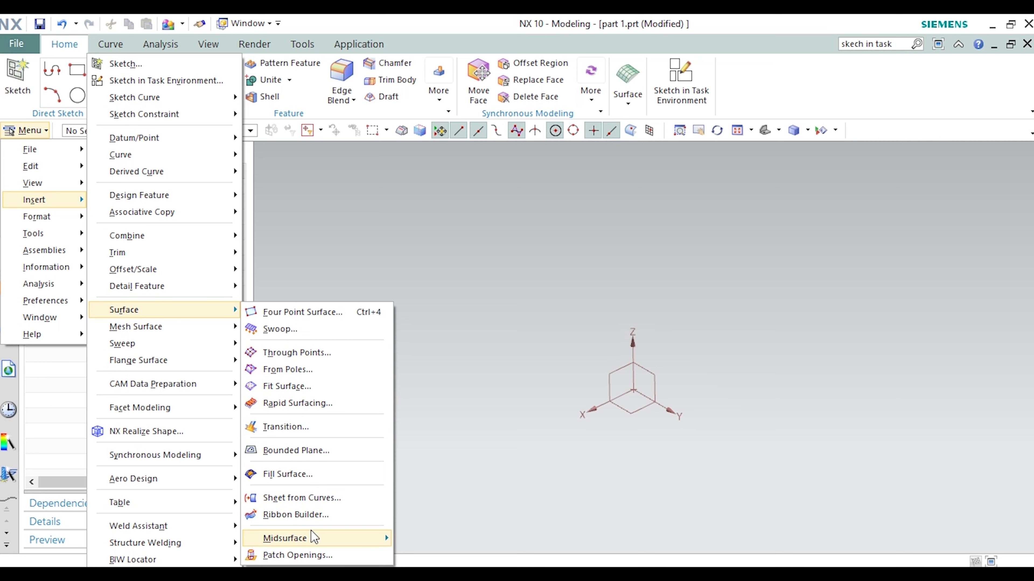
pyautogui.click(574, 294)
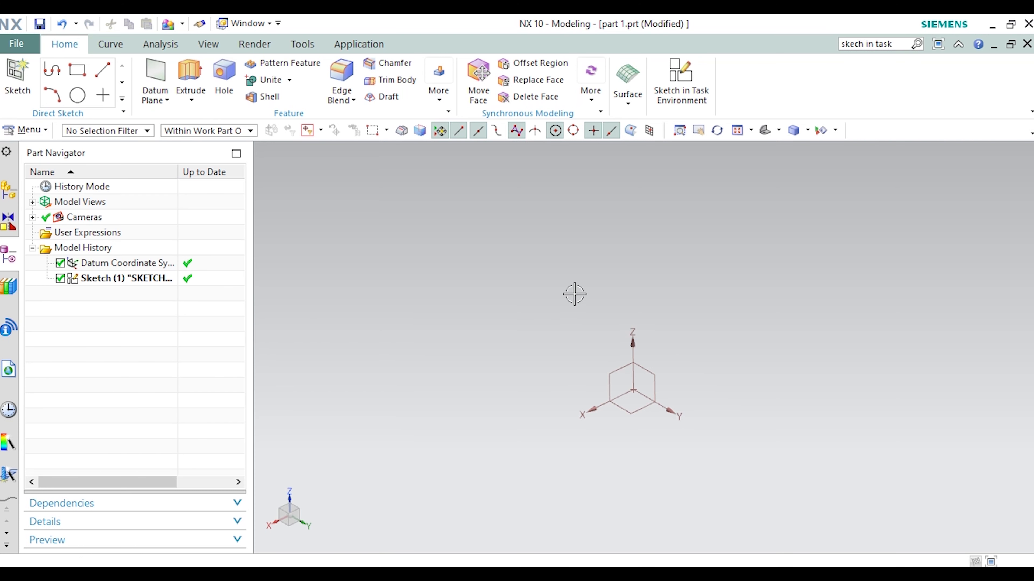